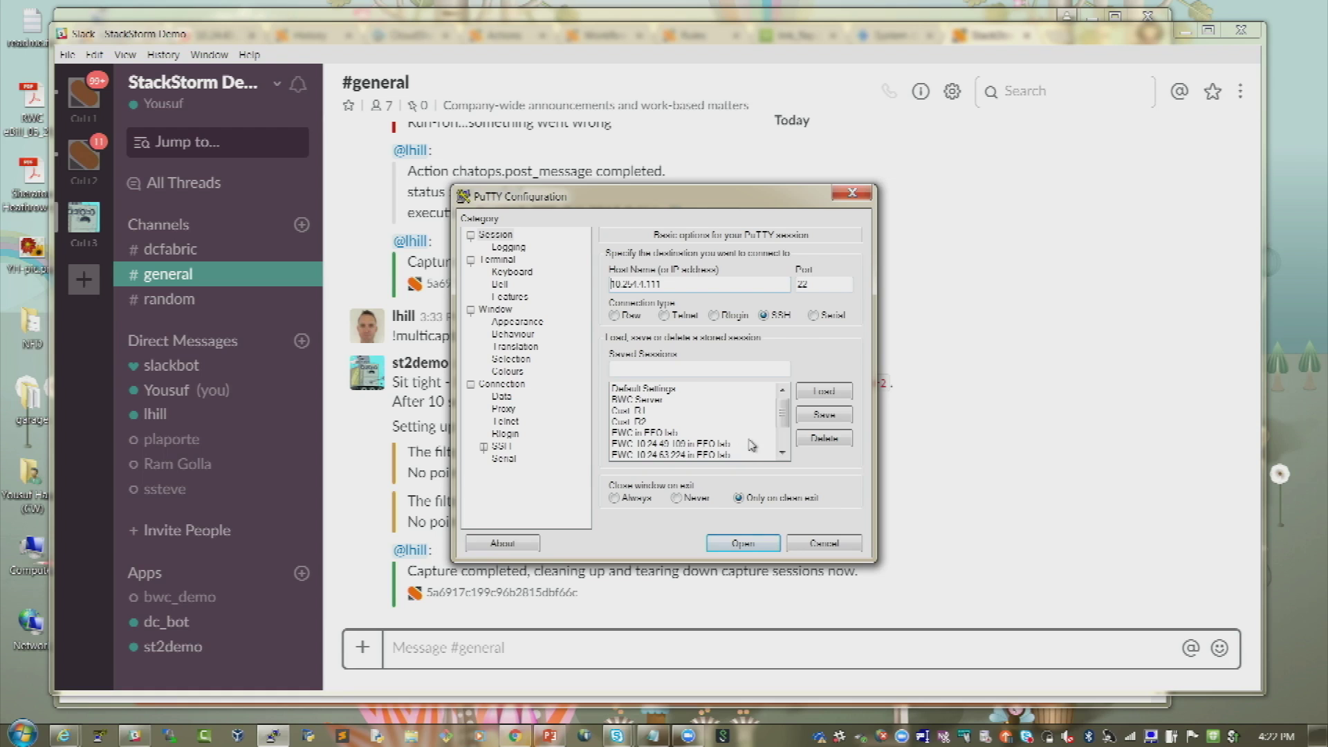
# - Start the saved session to 10.254.4.111 and enlarge its terminal window
pyautogui.scroll(-2, 786, 450)
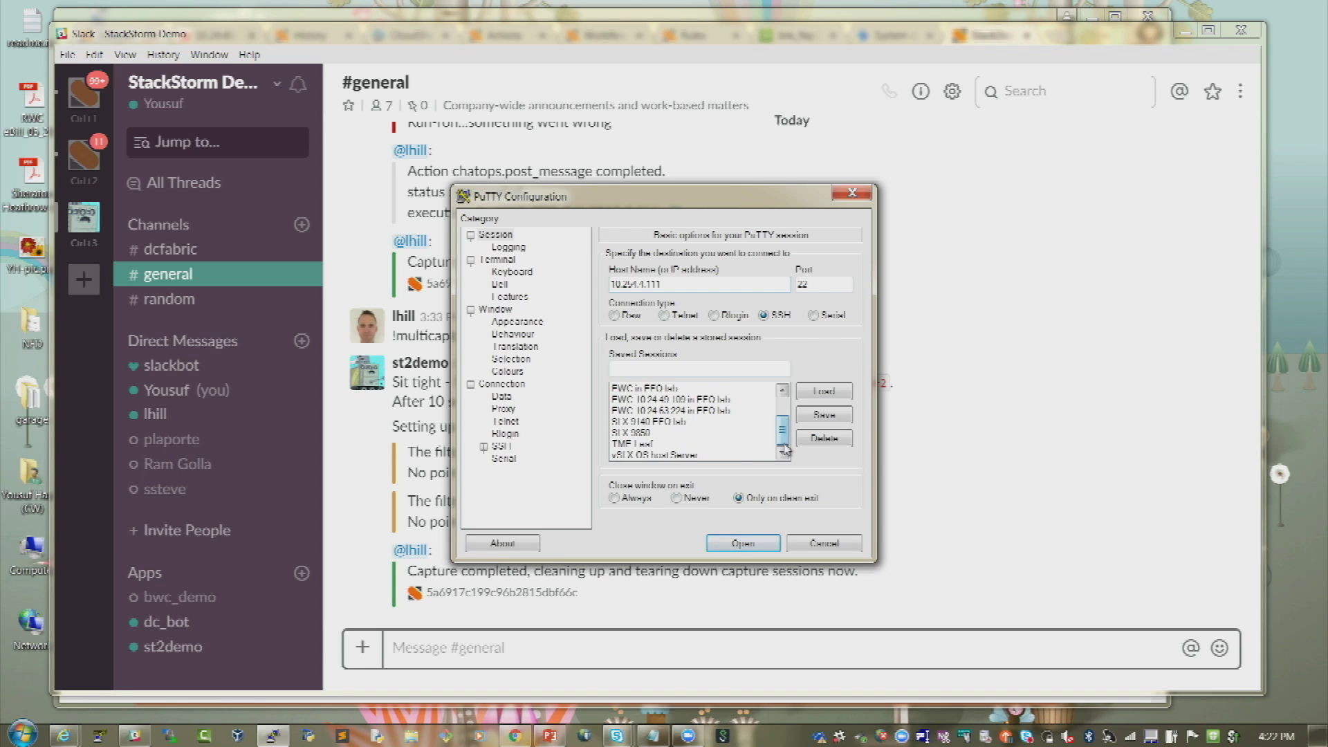
pyautogui.click(741, 445)
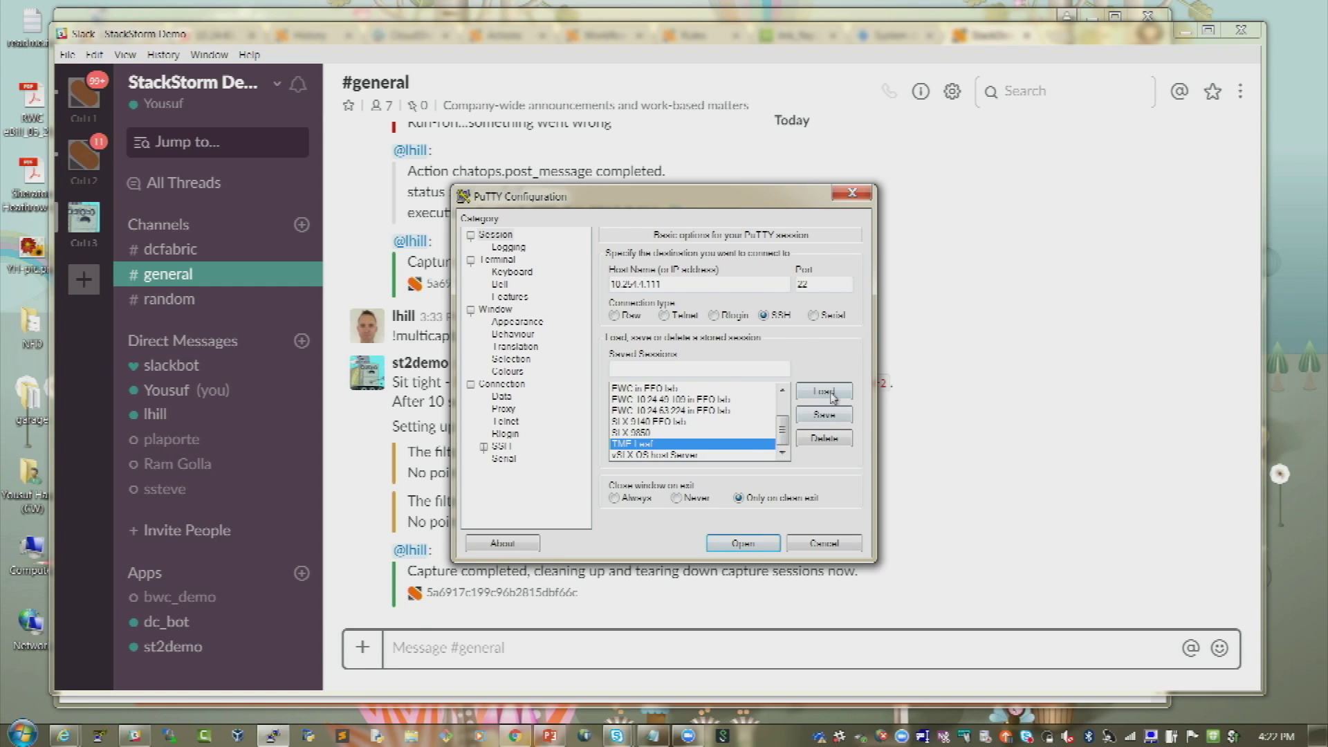
pyautogui.click(763, 546)
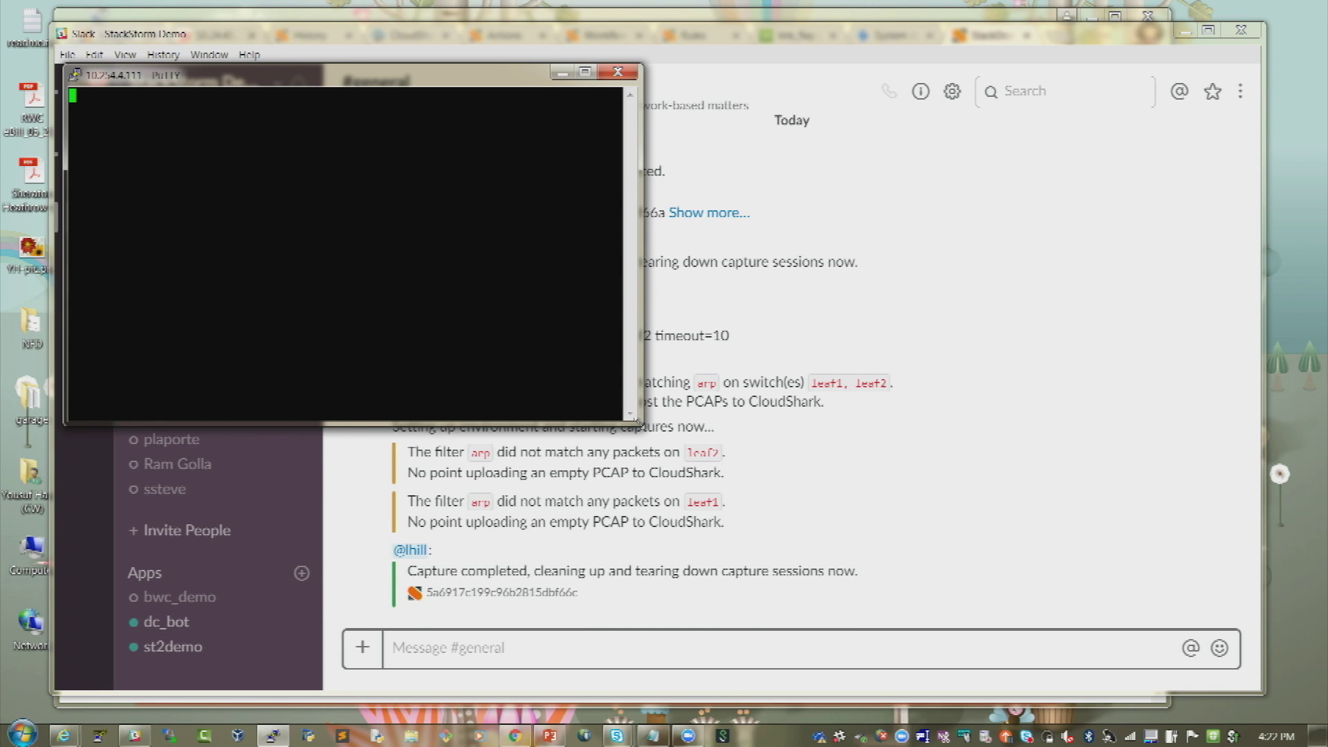
pyautogui.moveTo(639, 423); pyautogui.dragTo(807, 460)
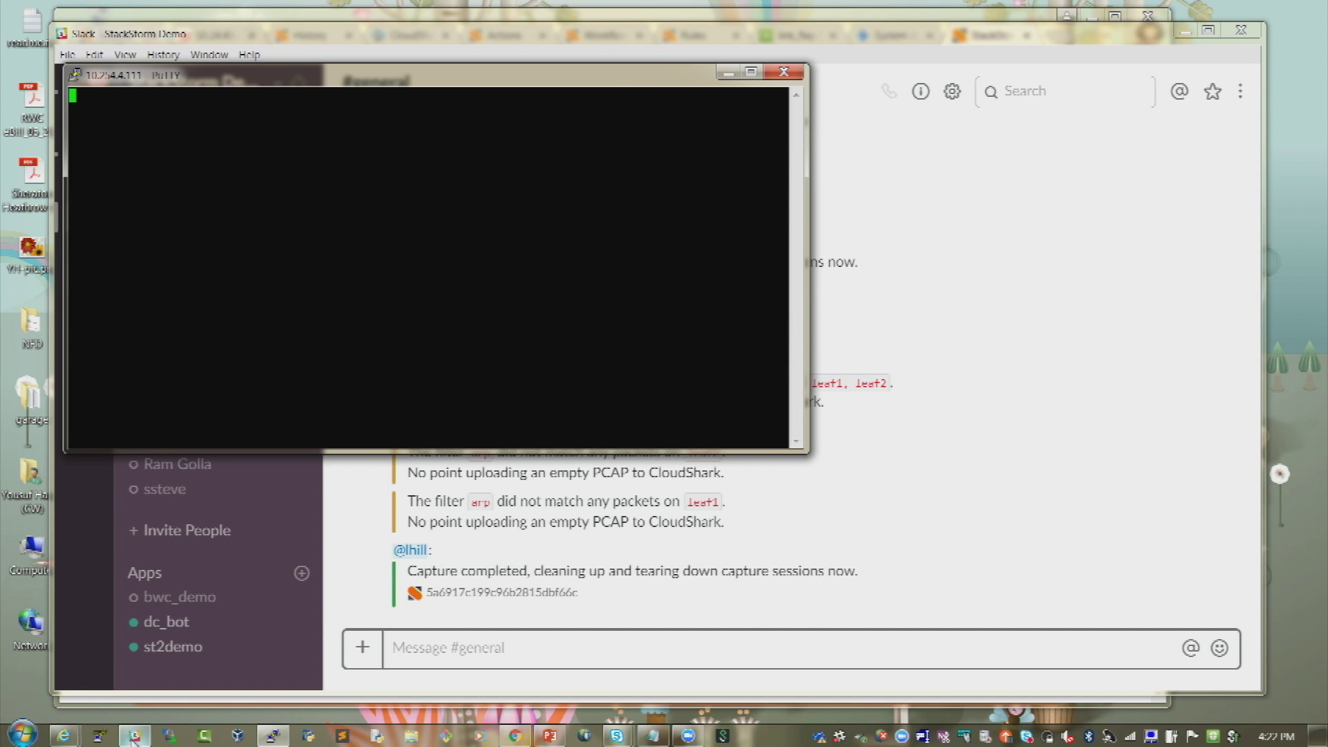
# - Minimize and restore the terminal, then close the session and confirm
pyautogui.click(272, 736)
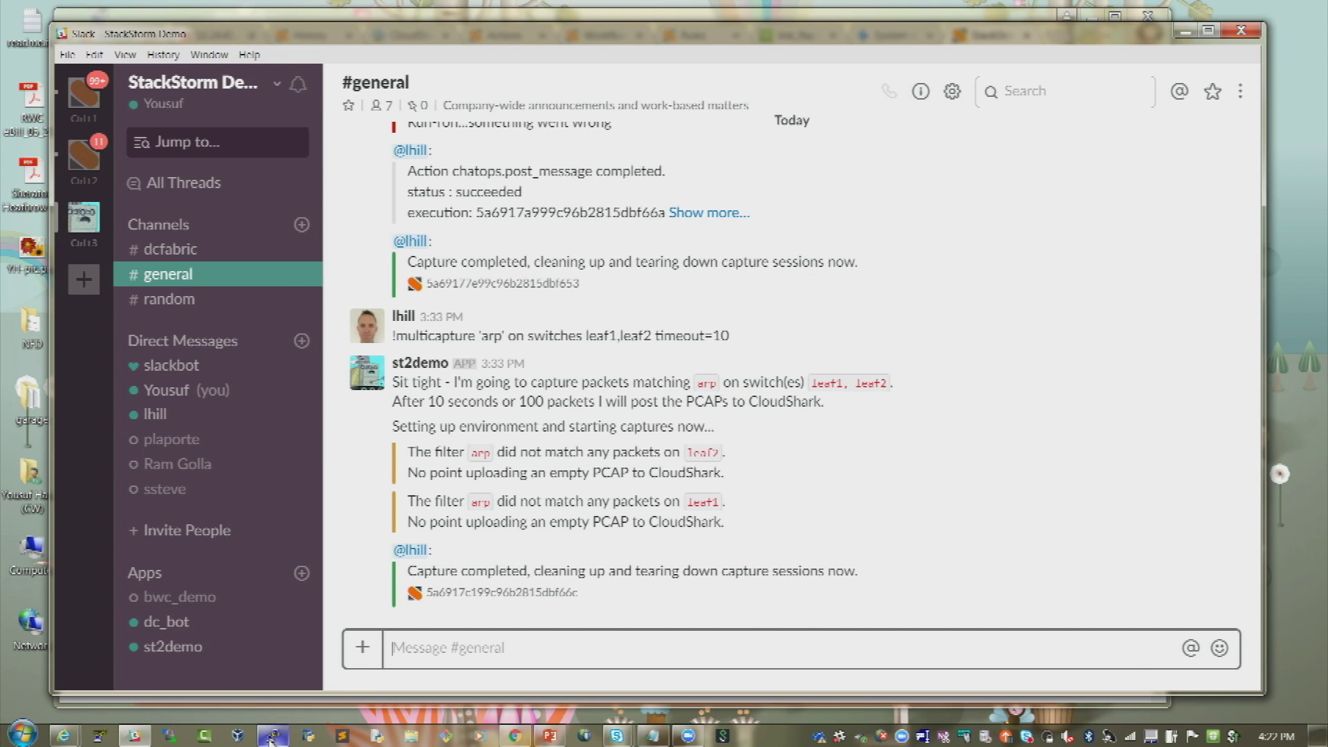
pyautogui.click(271, 736)
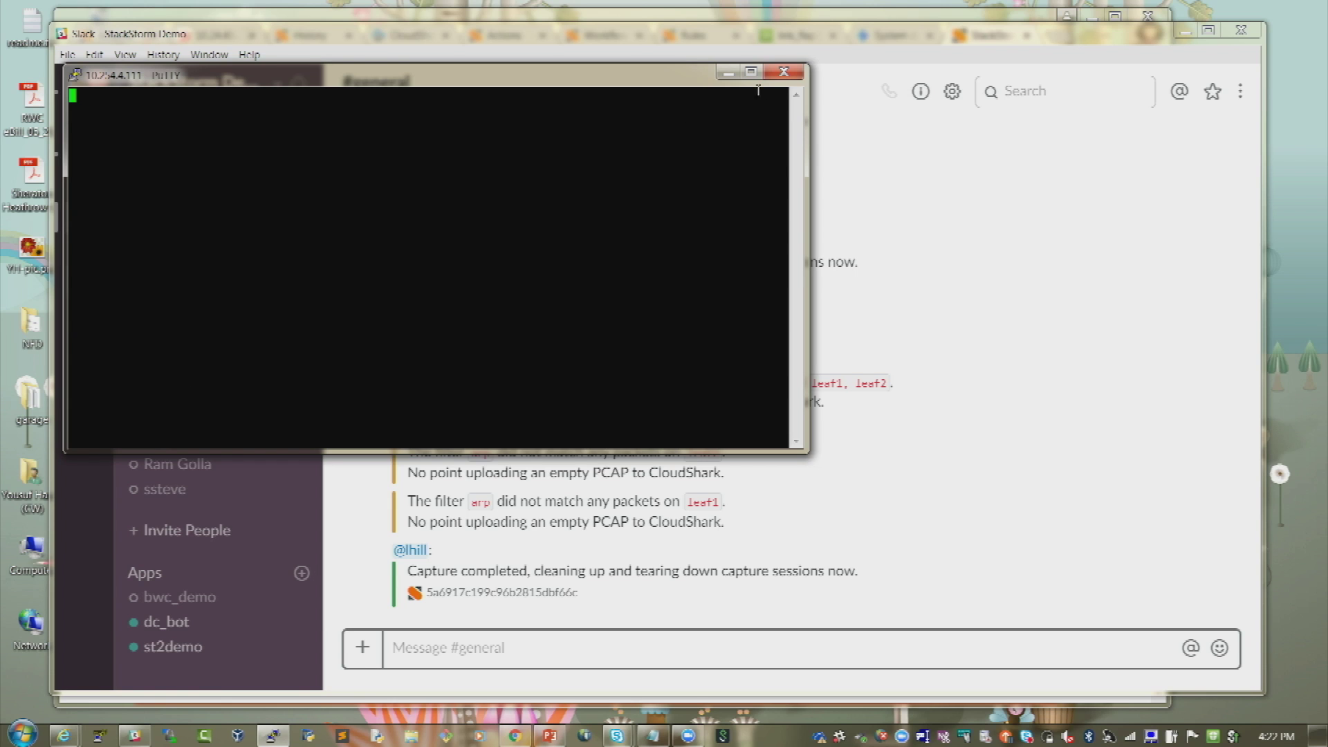
pyautogui.click(784, 72)
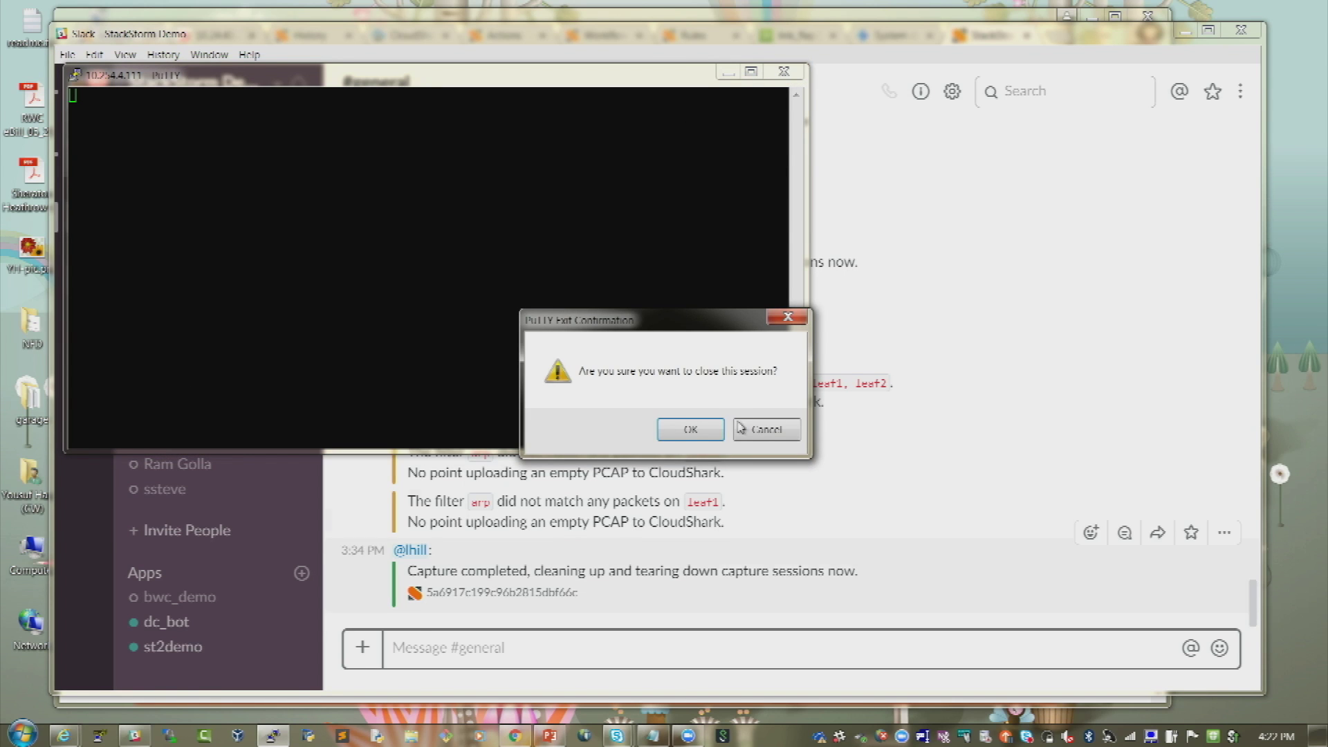
pyautogui.click(712, 424)
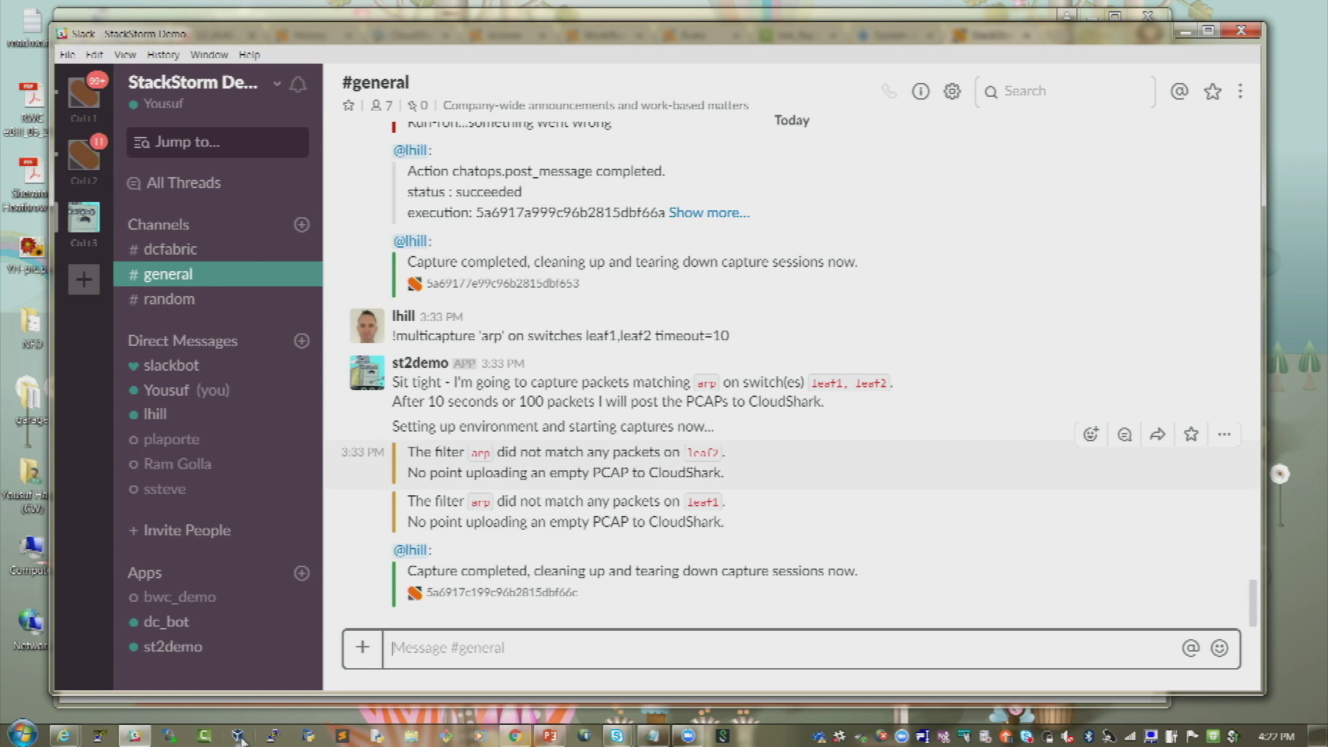
# - Load the TMF Leaf saved session and connect to 10.26.7.223
pyautogui.click(273, 735)
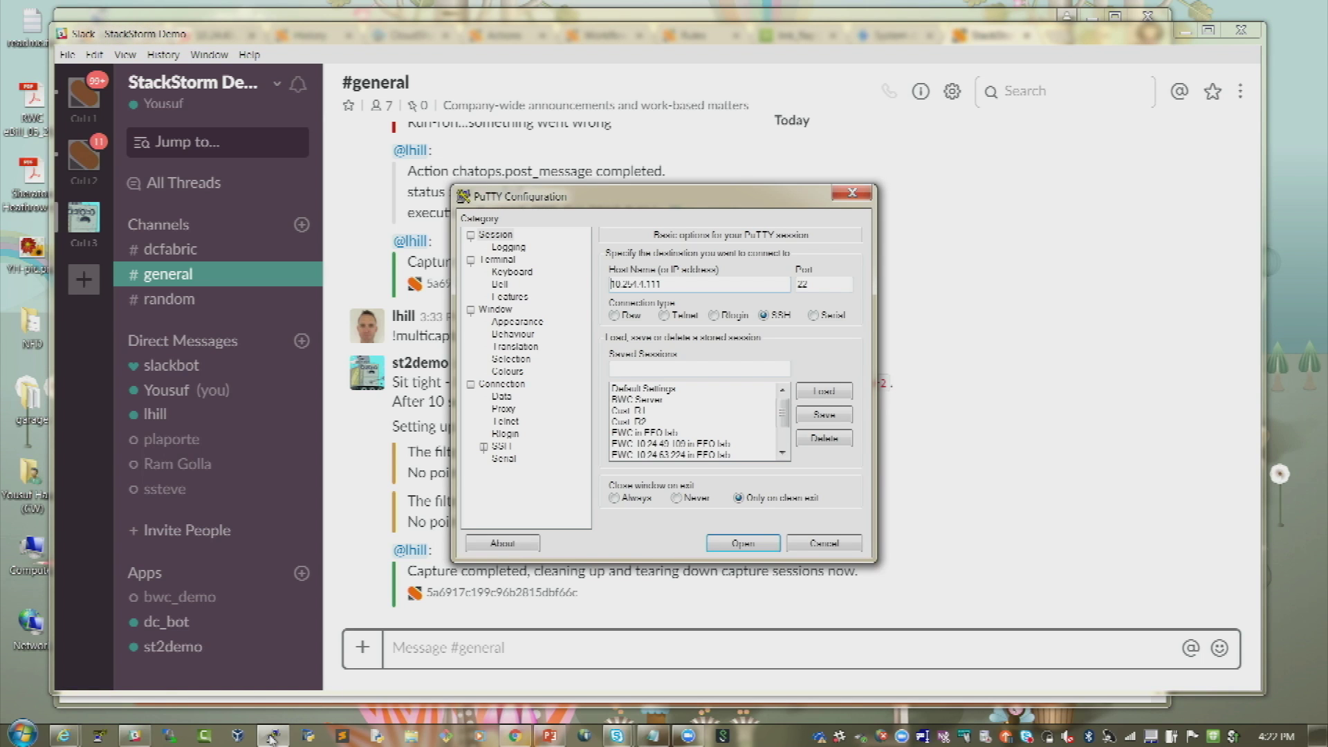
pyautogui.click(782, 452)
pyautogui.click(782, 453)
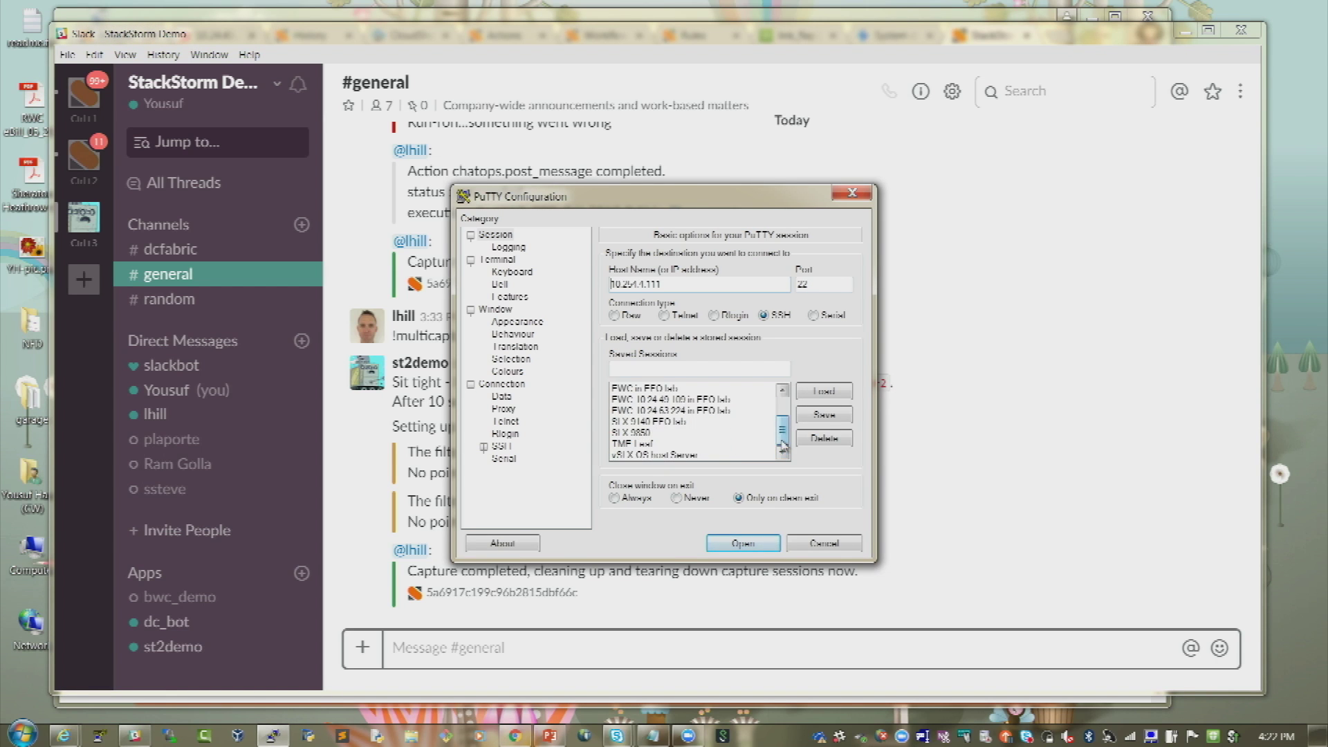
pyautogui.click(728, 444)
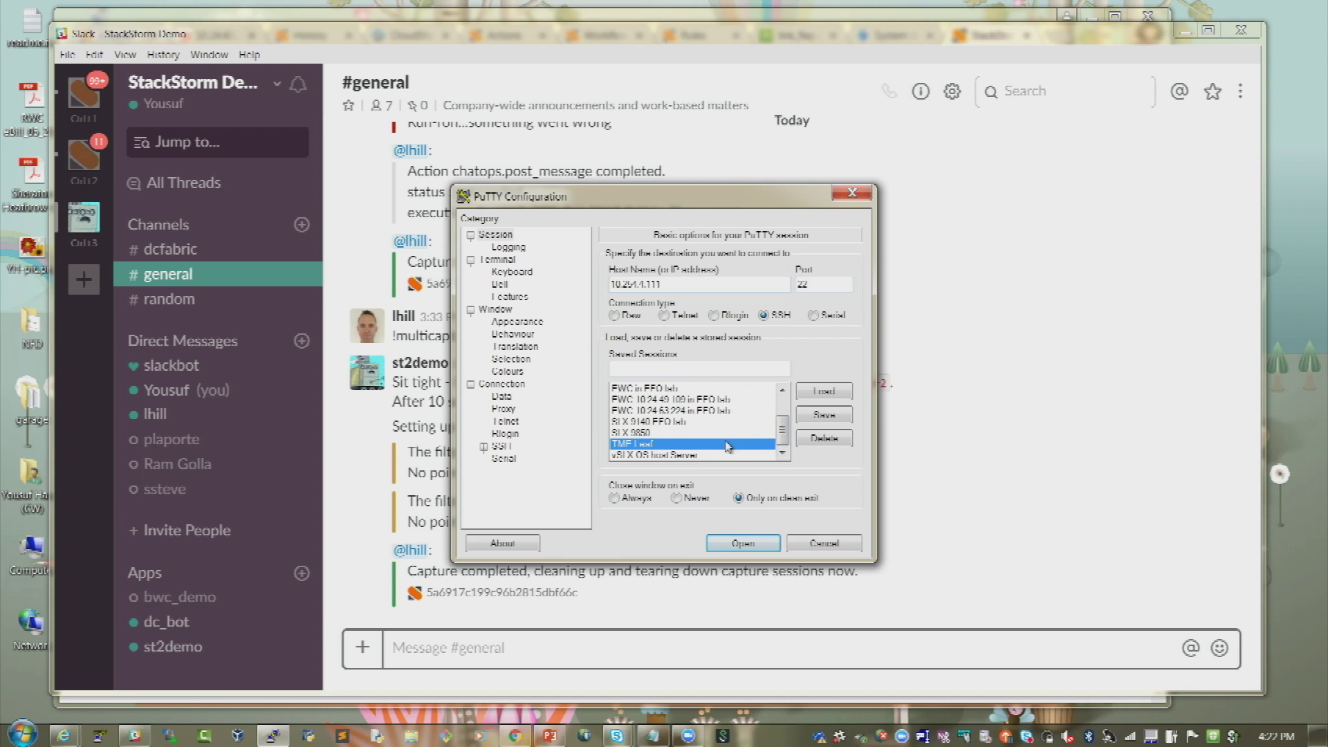
pyautogui.click(843, 395)
pyautogui.click(759, 546)
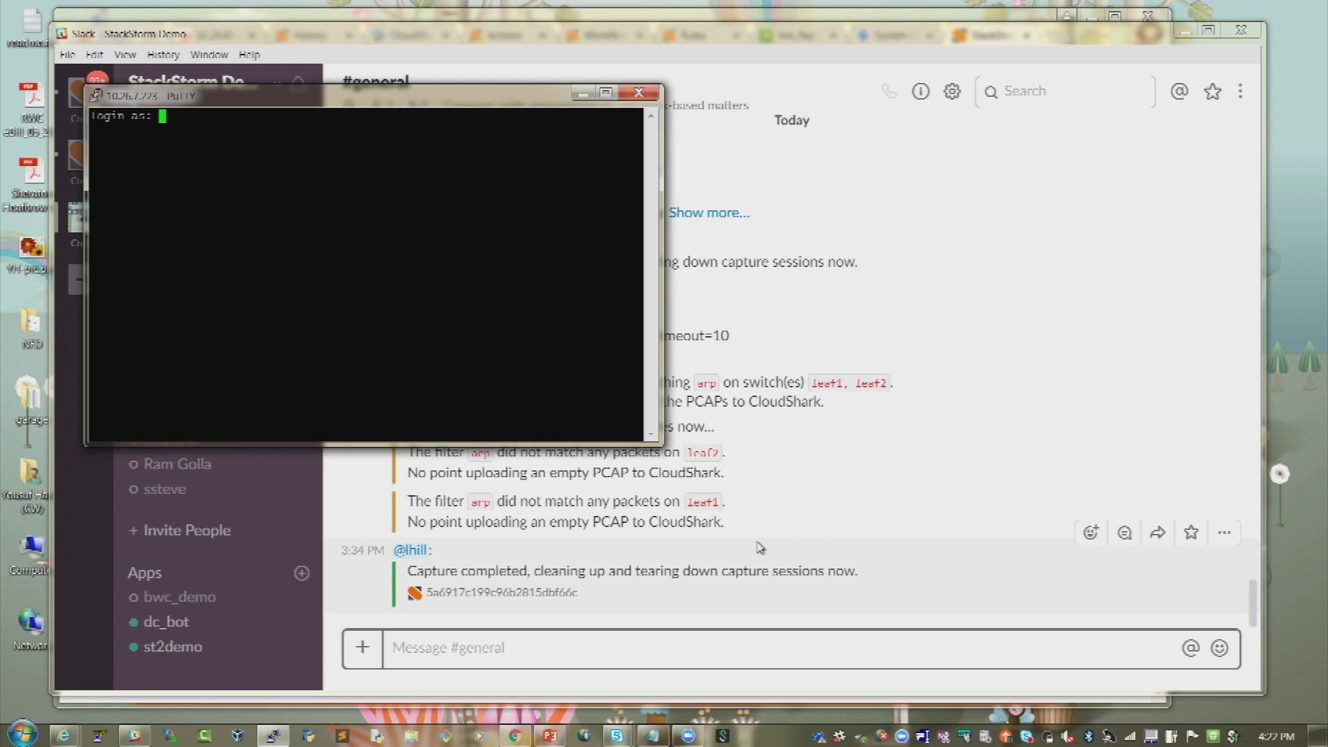
# - Log in as admin with the password and enlarge the terminal window
pyautogui.write('admin')
pyautogui.press('Return')
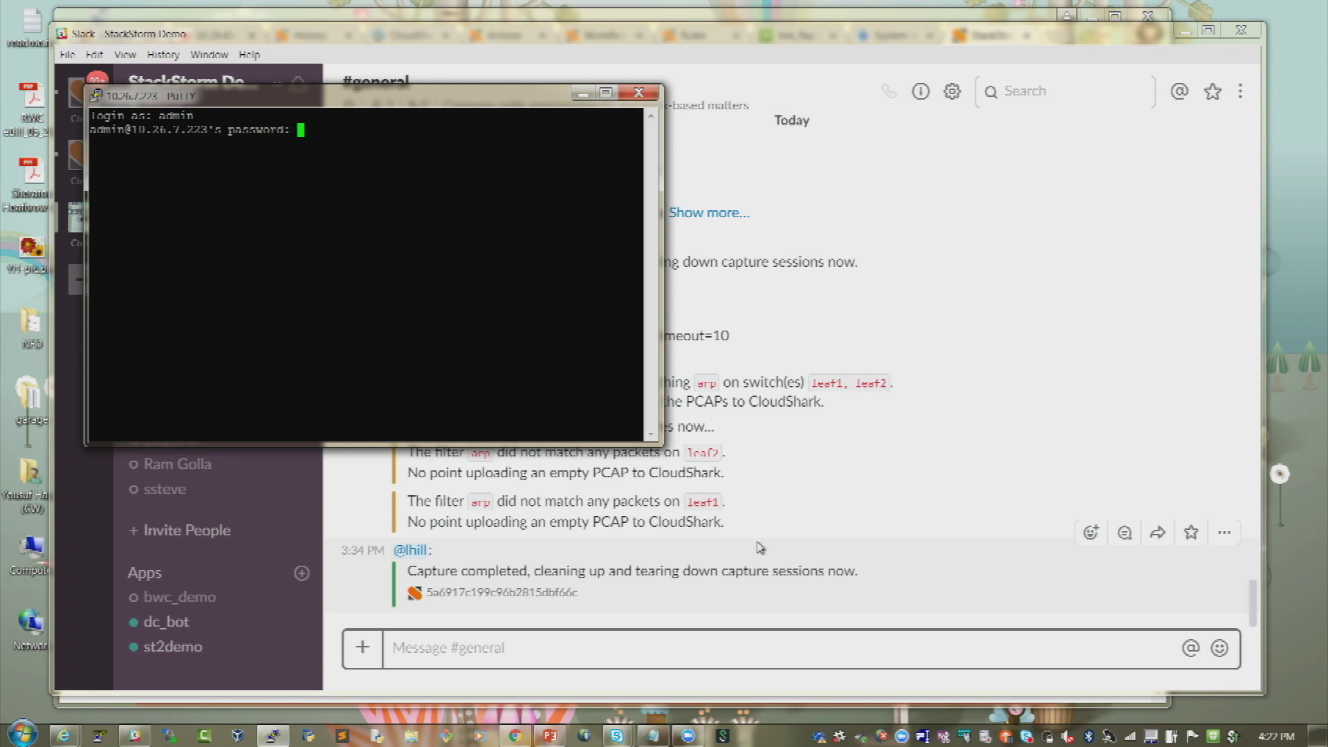
pyautogui.press('Return')
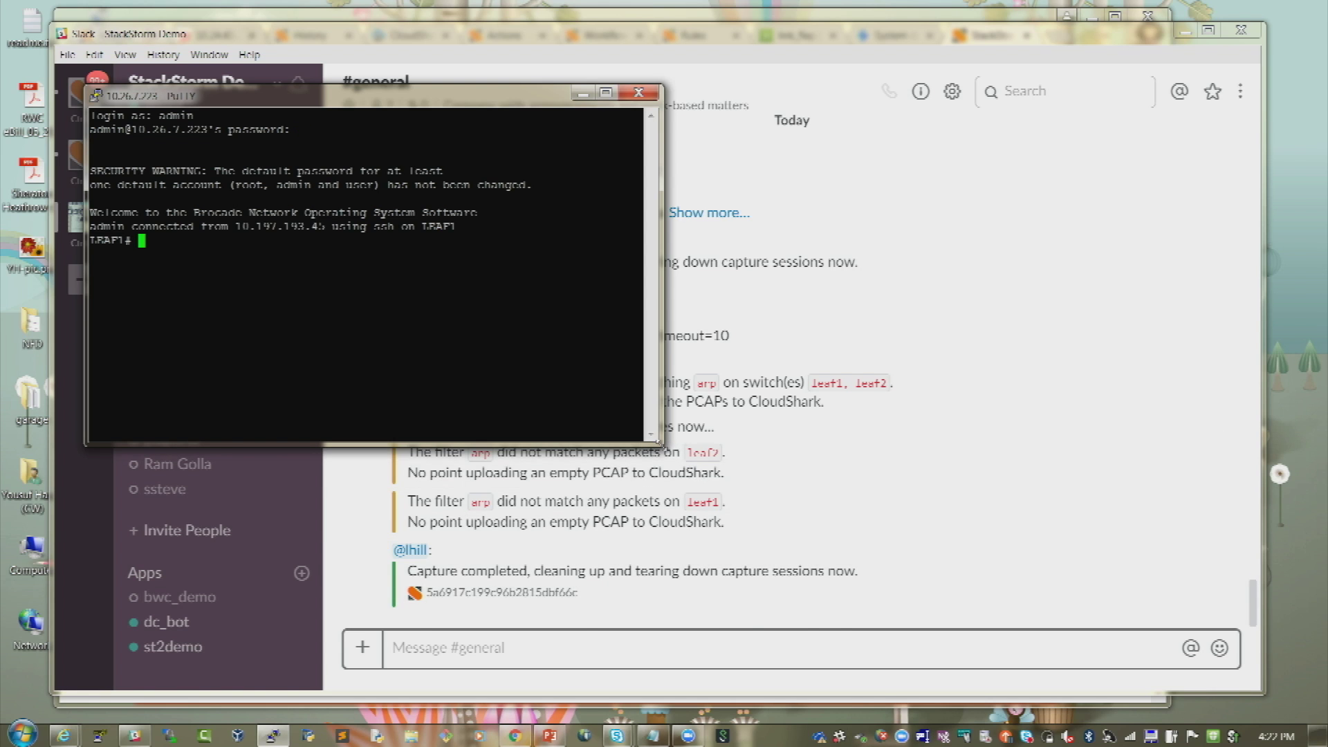
pyautogui.moveTo(659, 442); pyautogui.dragTo(1241, 553)
# - Run 'show lldp nei' and enter configuration mode on LEAF1
pyautogui.write('show lldp')
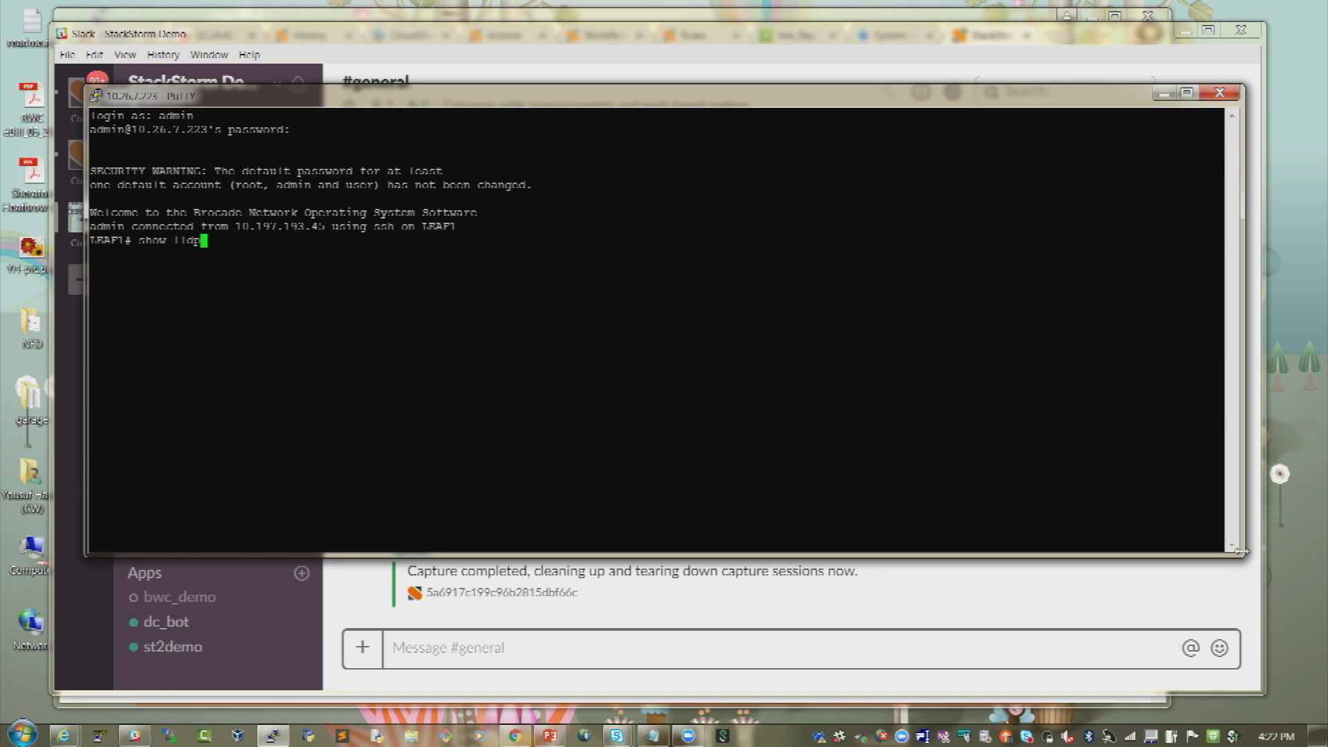
pyautogui.write(' nei')
pyautogui.press('Return')
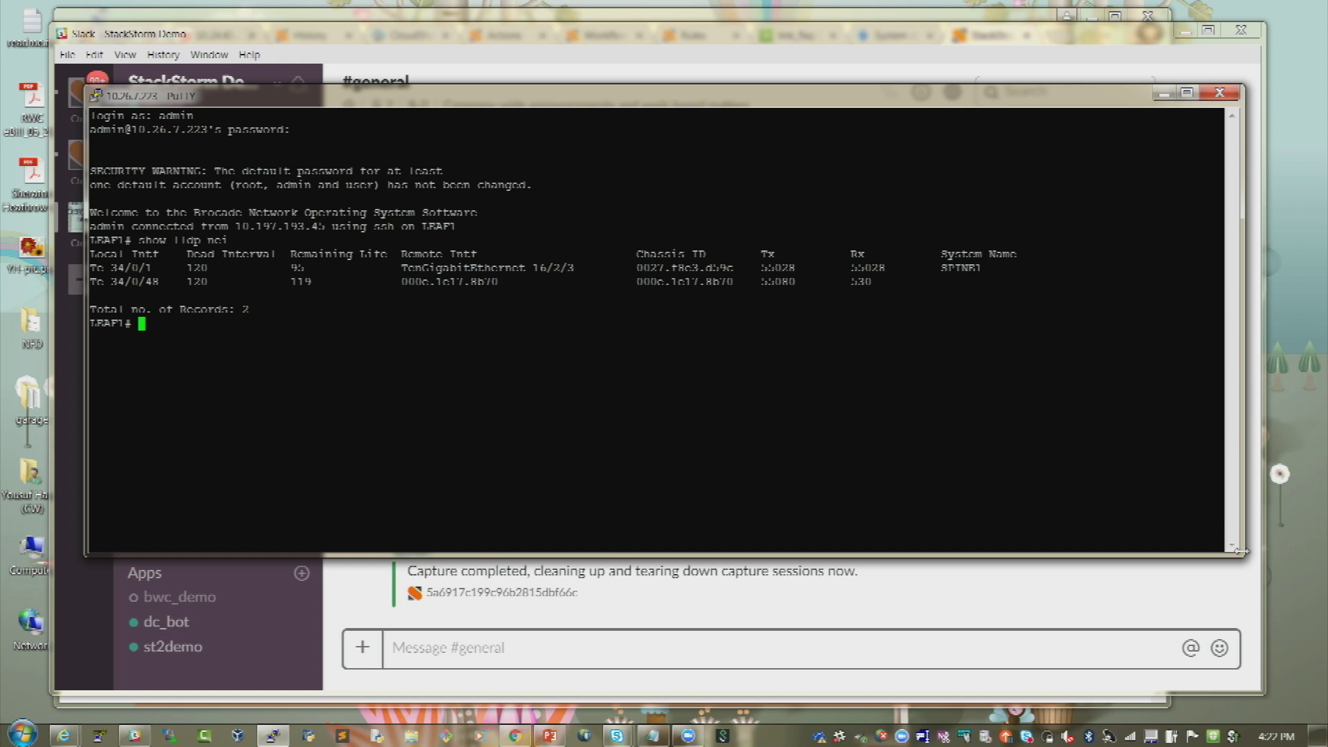
pyautogui.write('cont t')
pyautogui.press('Return')
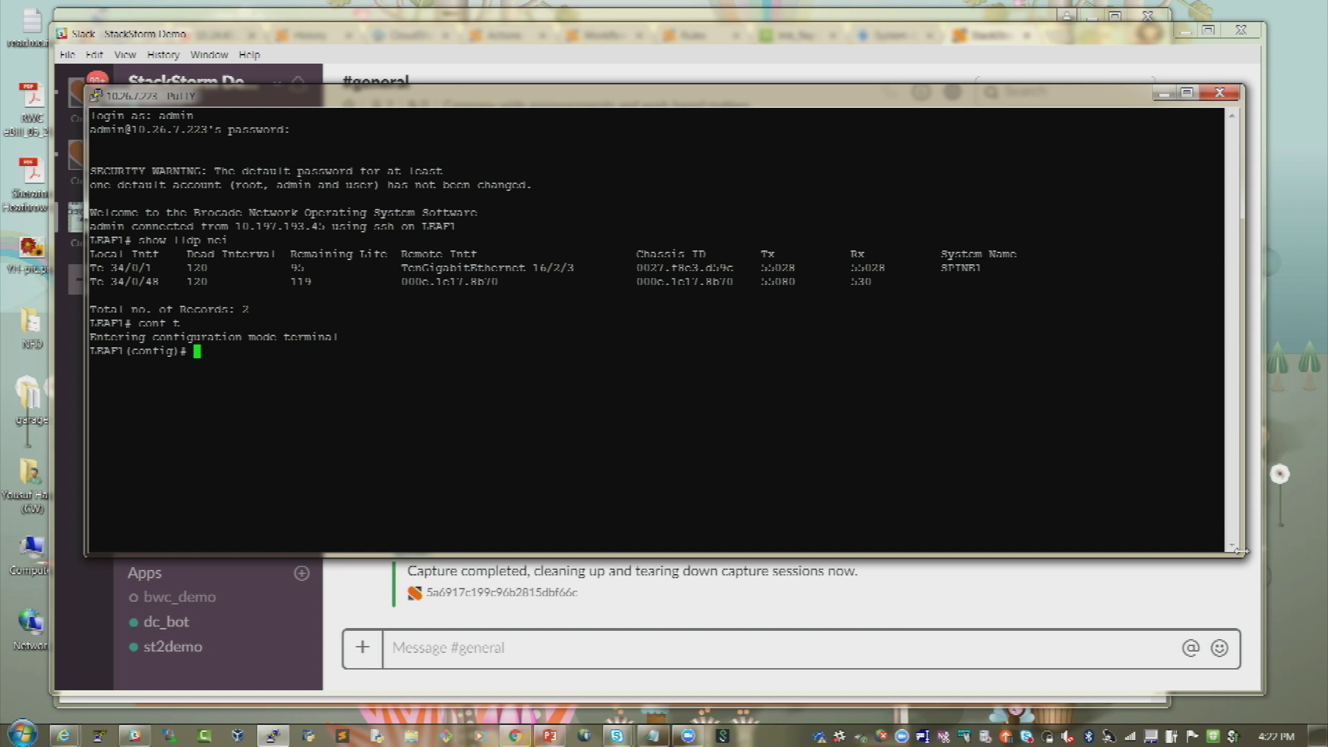
# - Shut interface TenGigabitEthernet 34/0/48 and go back to Slack
pyautogui.write('inter te')
pyautogui.press('Tab')
pyautogui.write('34')
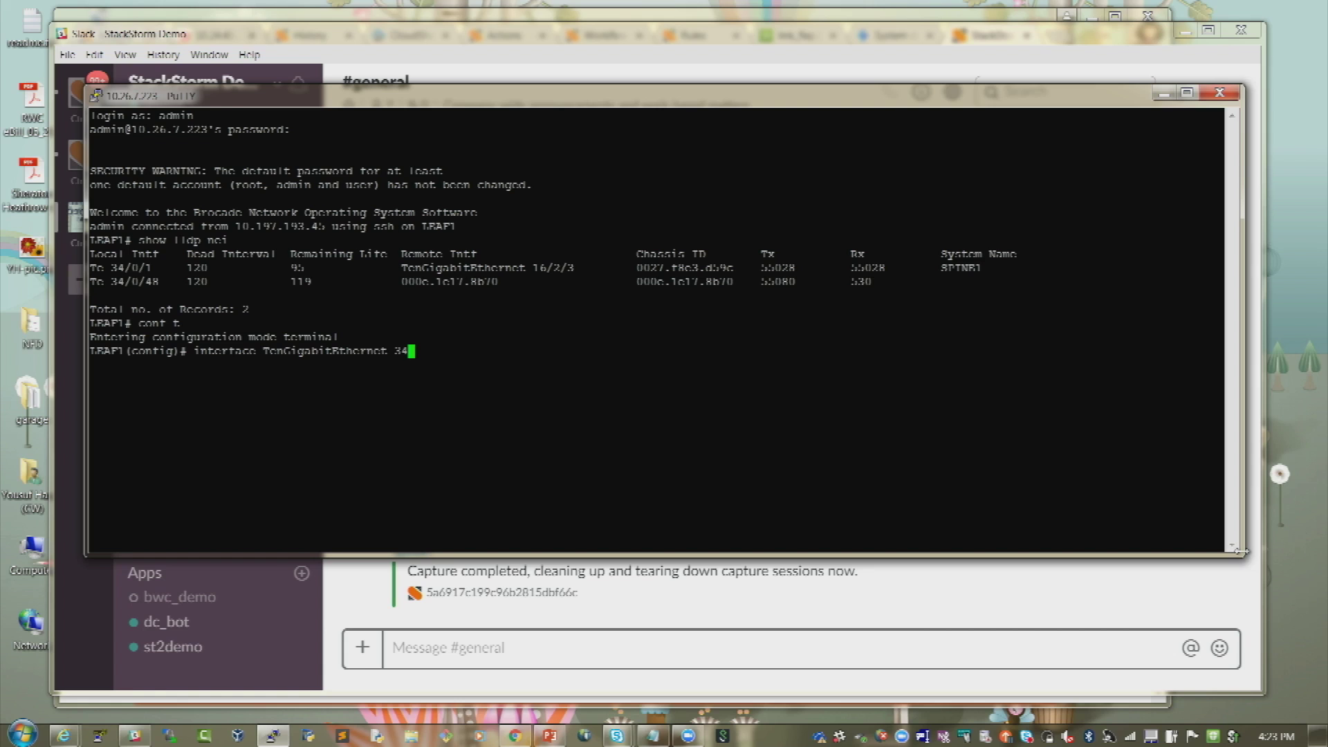
pyautogui.write('/0/48')
pyautogui.press('Return')
pyautogui.write('shut')
pyautogui.press('Return')
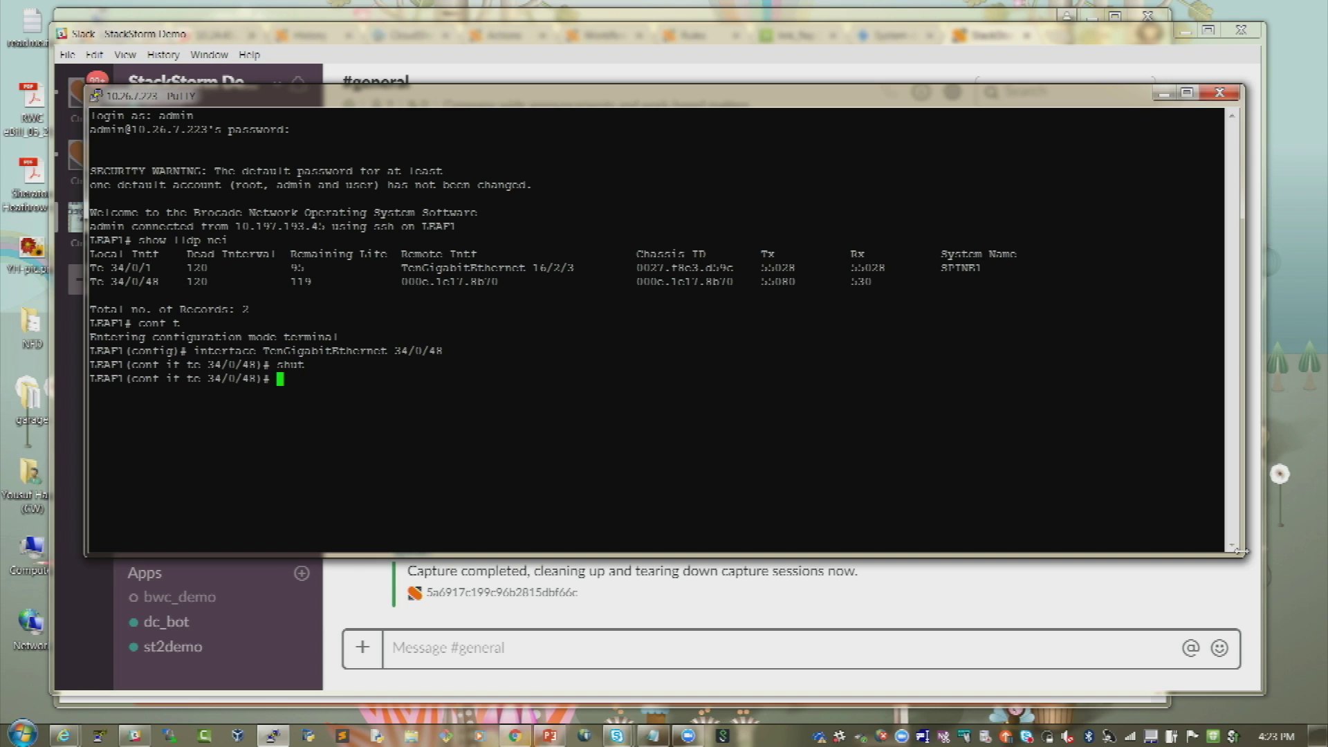
pyautogui.click(1007, 643)
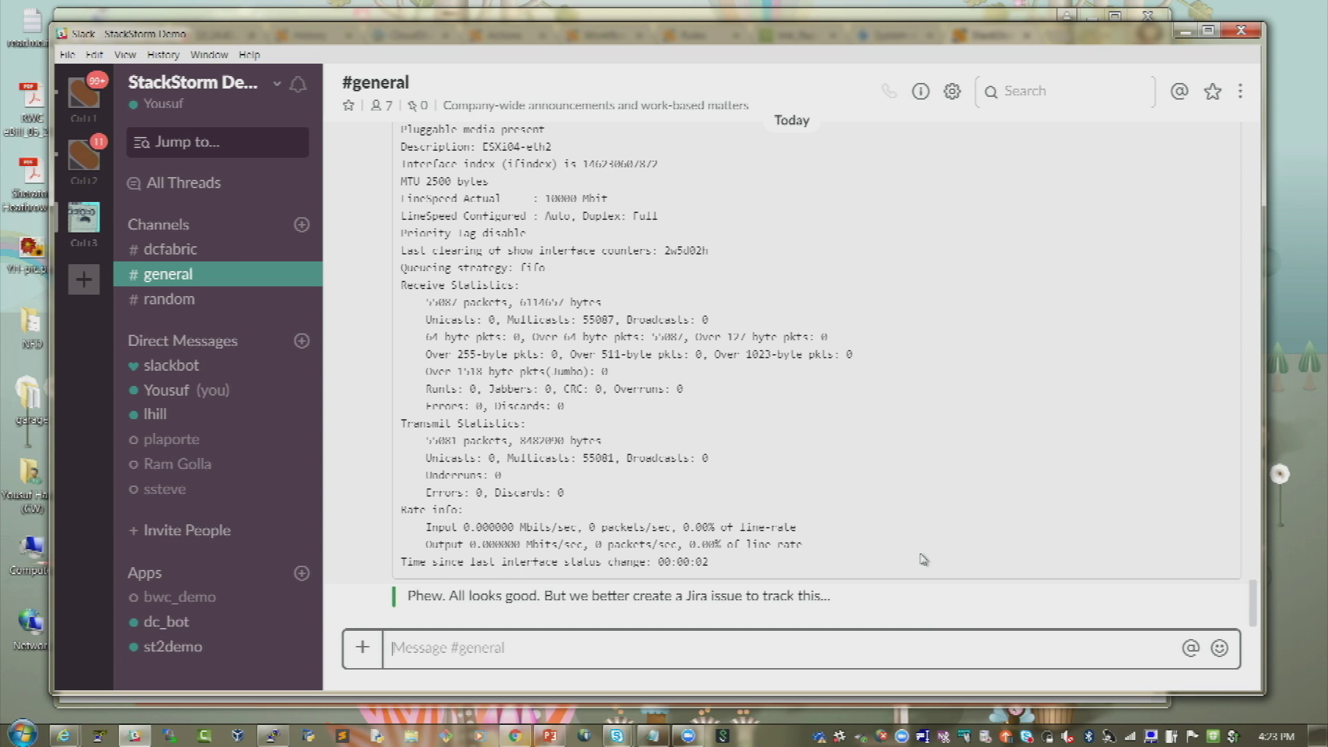
# - Scroll through st2demo's messages in #general and copy the BWC-6917 Jira ticket link
pyautogui.scroll(8, 923, 559)
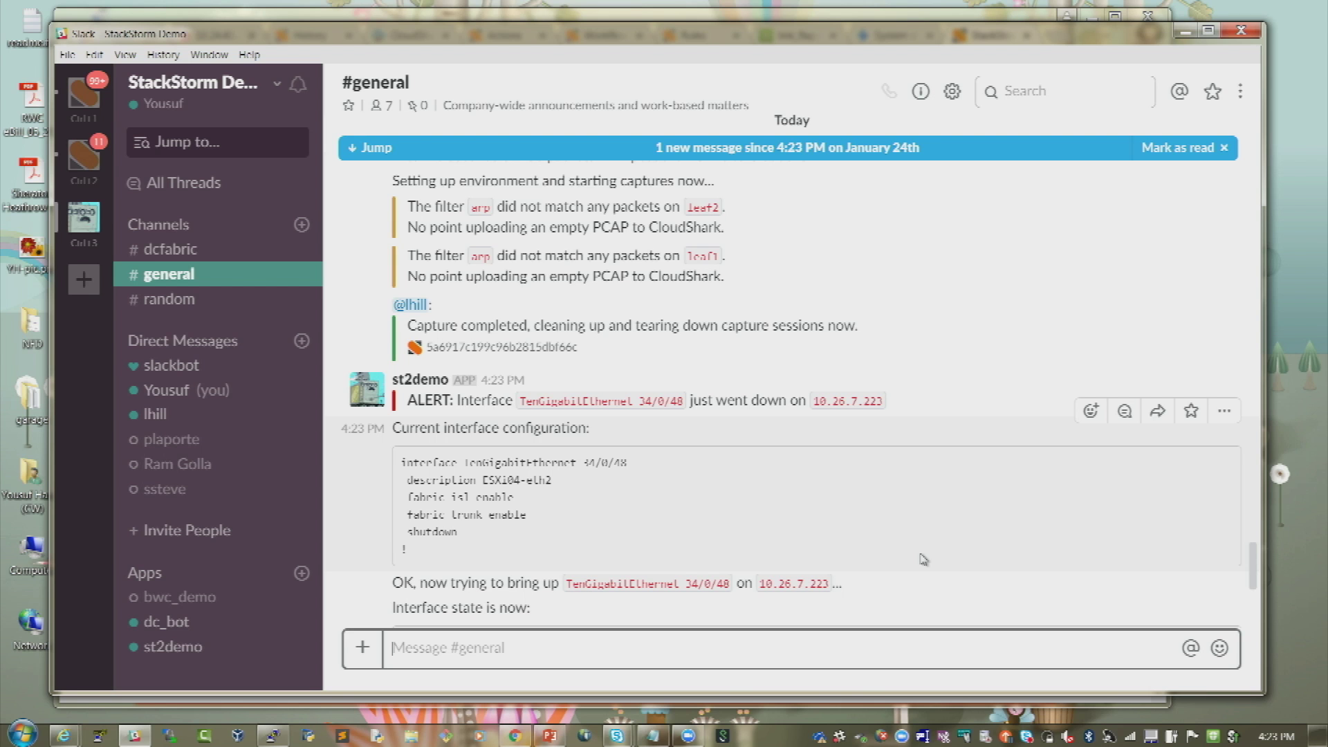
pyautogui.scroll(-2, 923, 558)
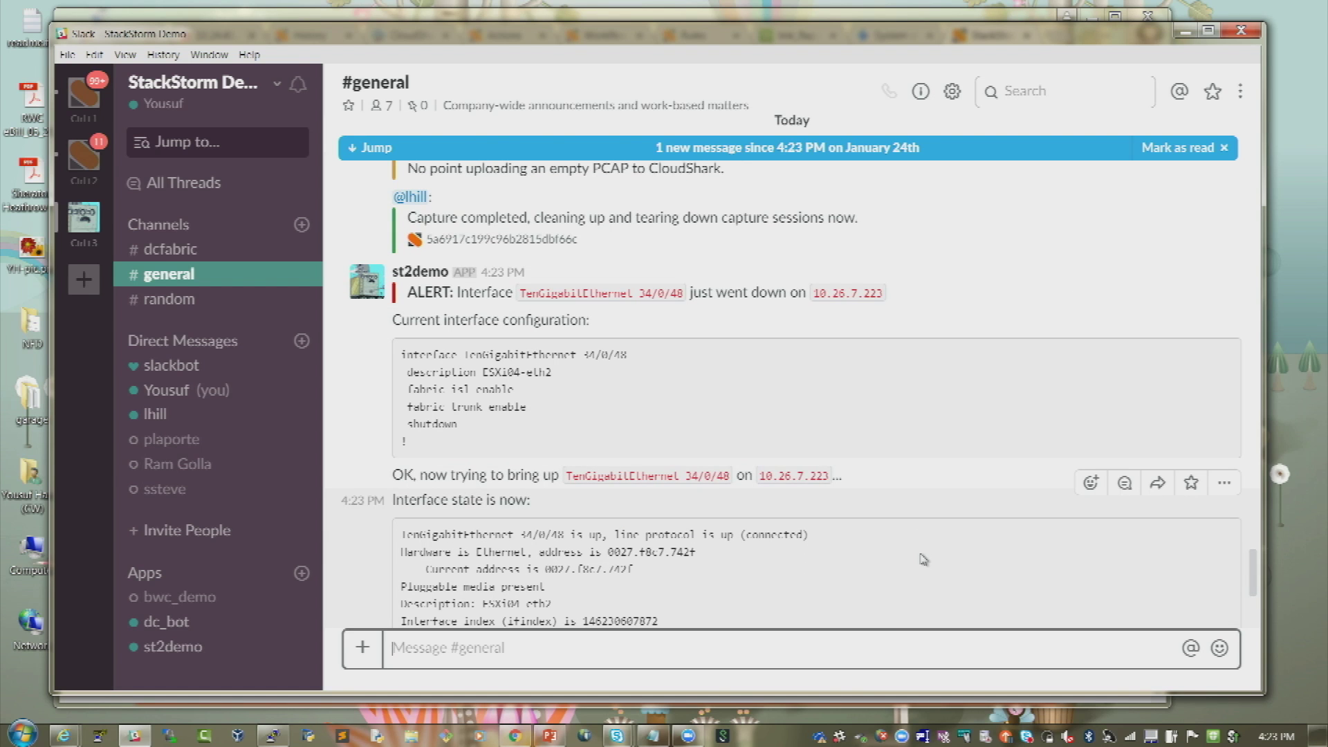
pyautogui.scroll(-2, 923, 559)
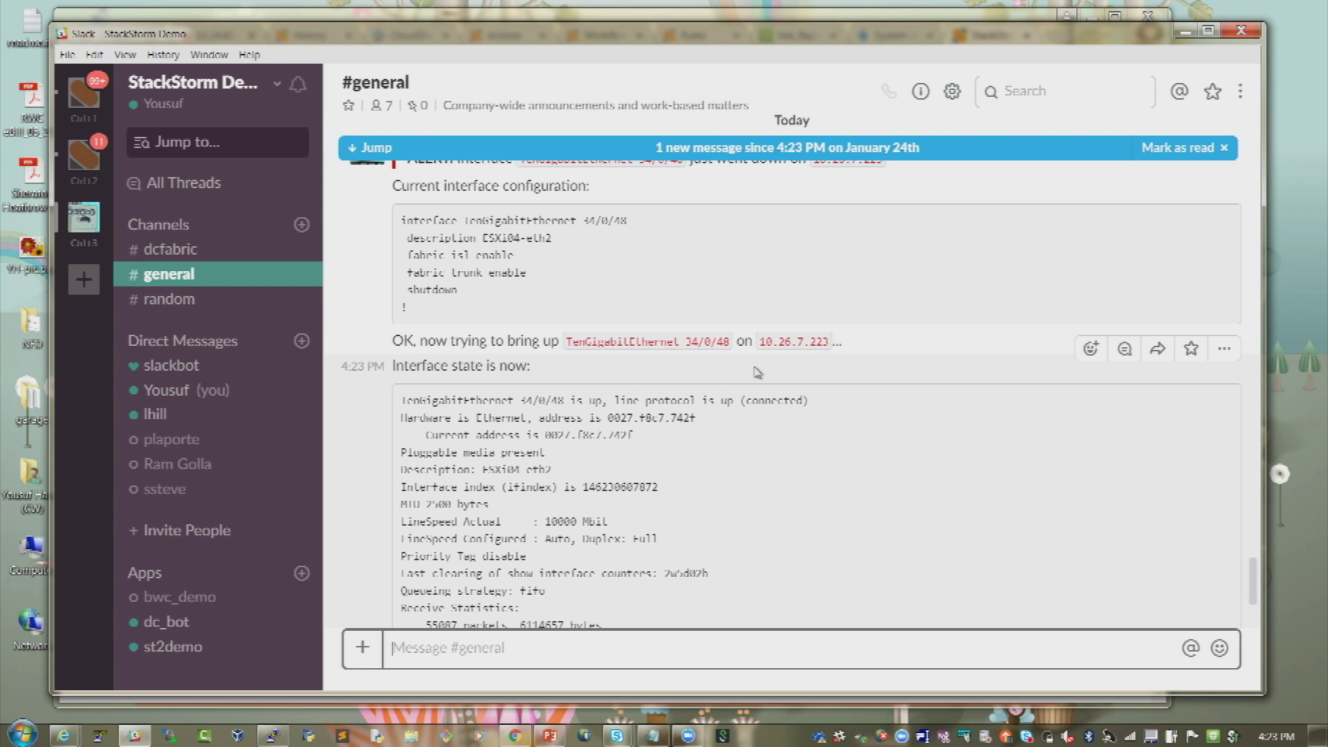
pyautogui.scroll(-5, 758, 372)
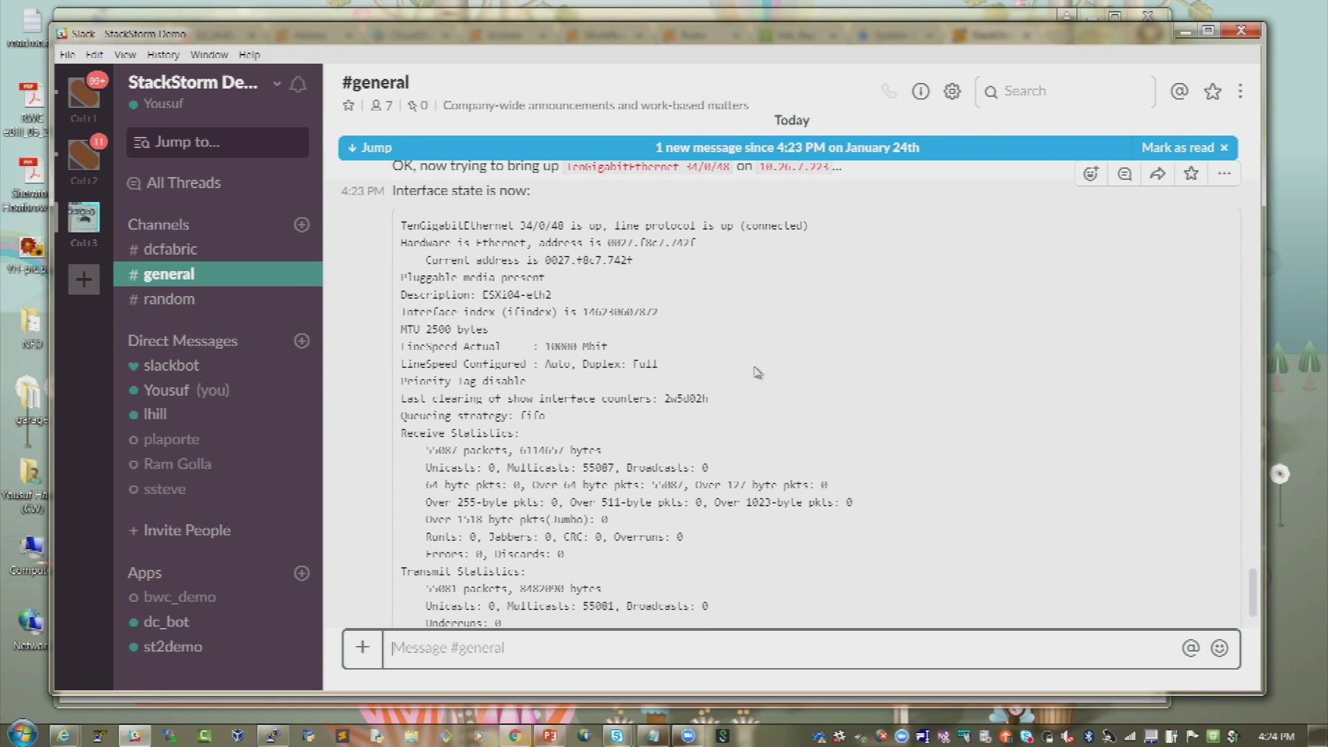
pyautogui.scroll(-5, 757, 372)
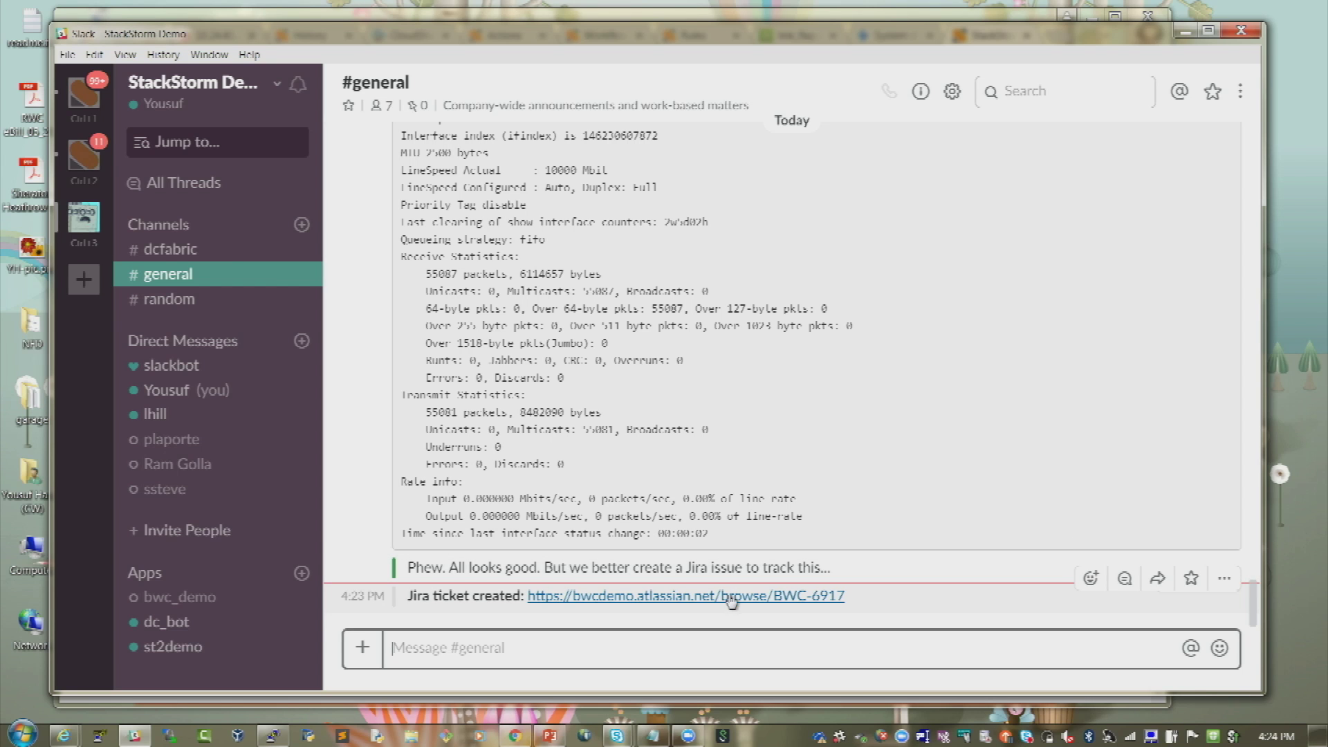
pyautogui.rightClick(731, 599)
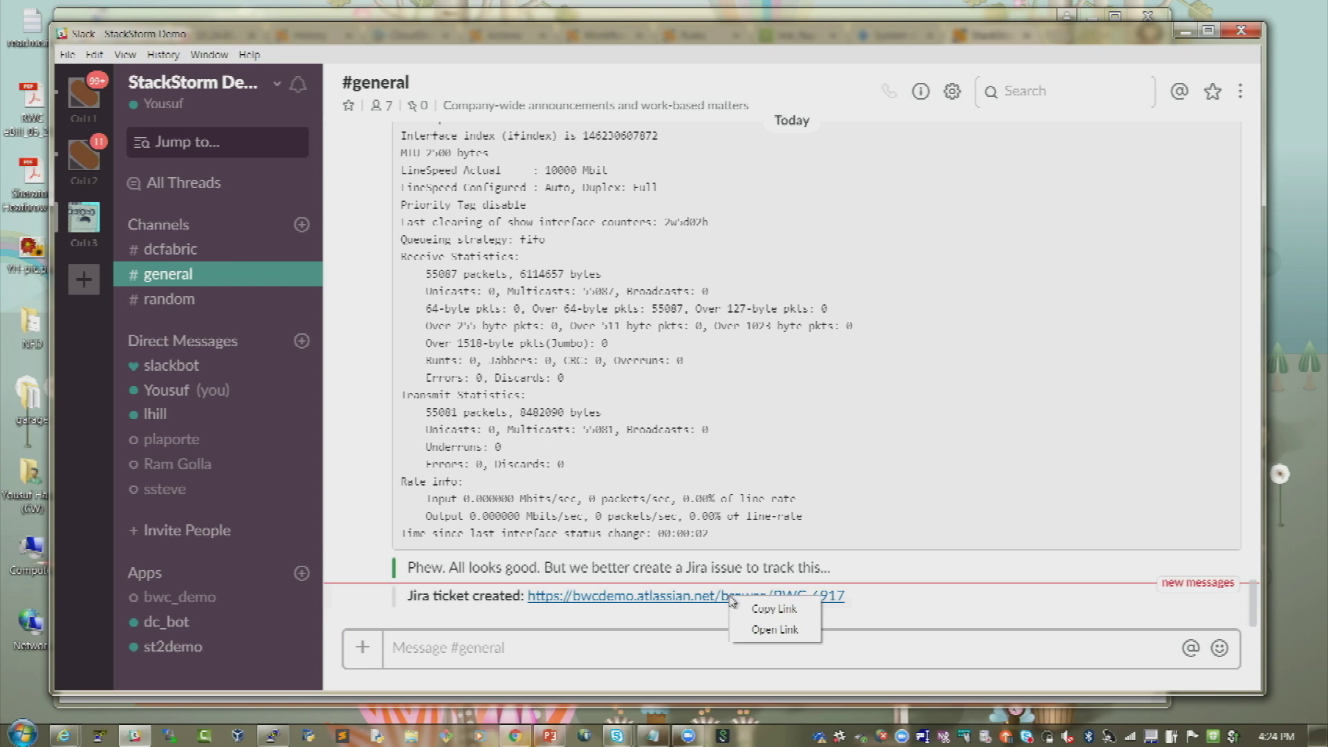
pyautogui.click(765, 609)
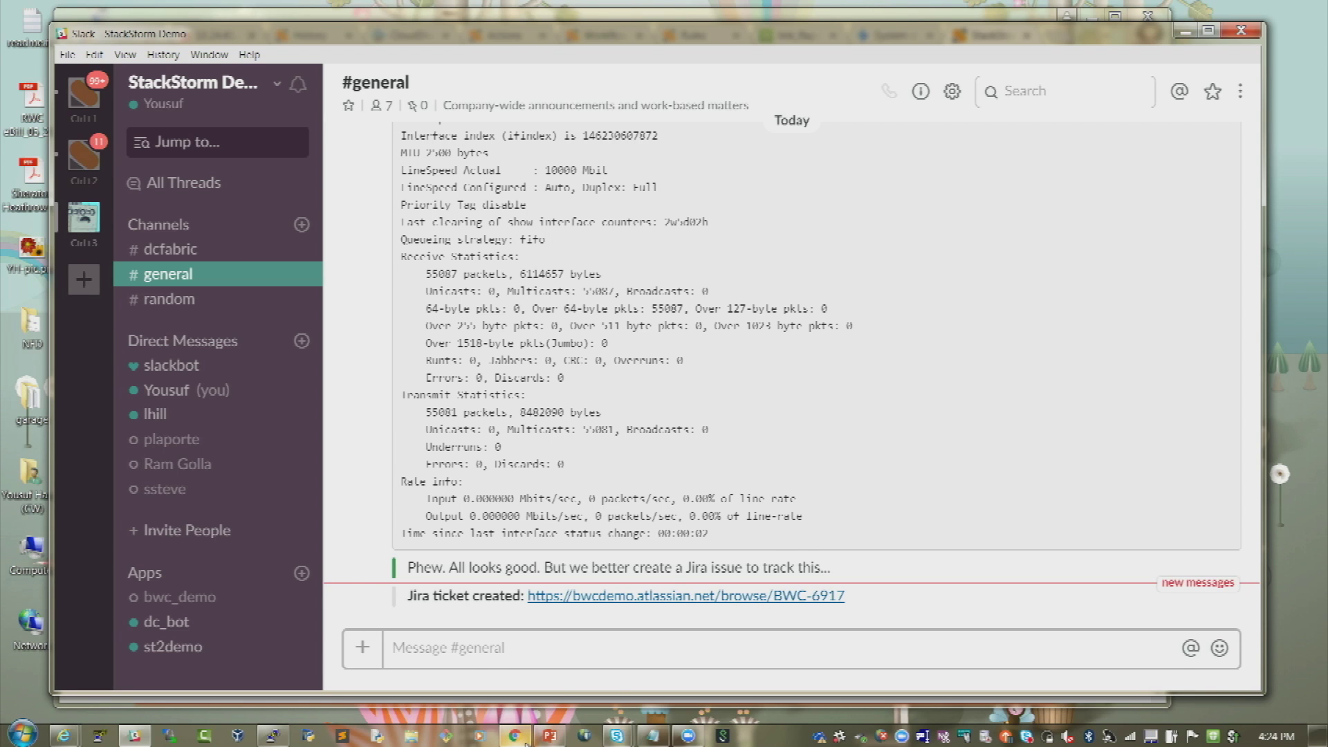
# - Paste and go to the copied link in Chrome, then scroll through ticket BWC-6917's details
pyautogui.click(525, 739)
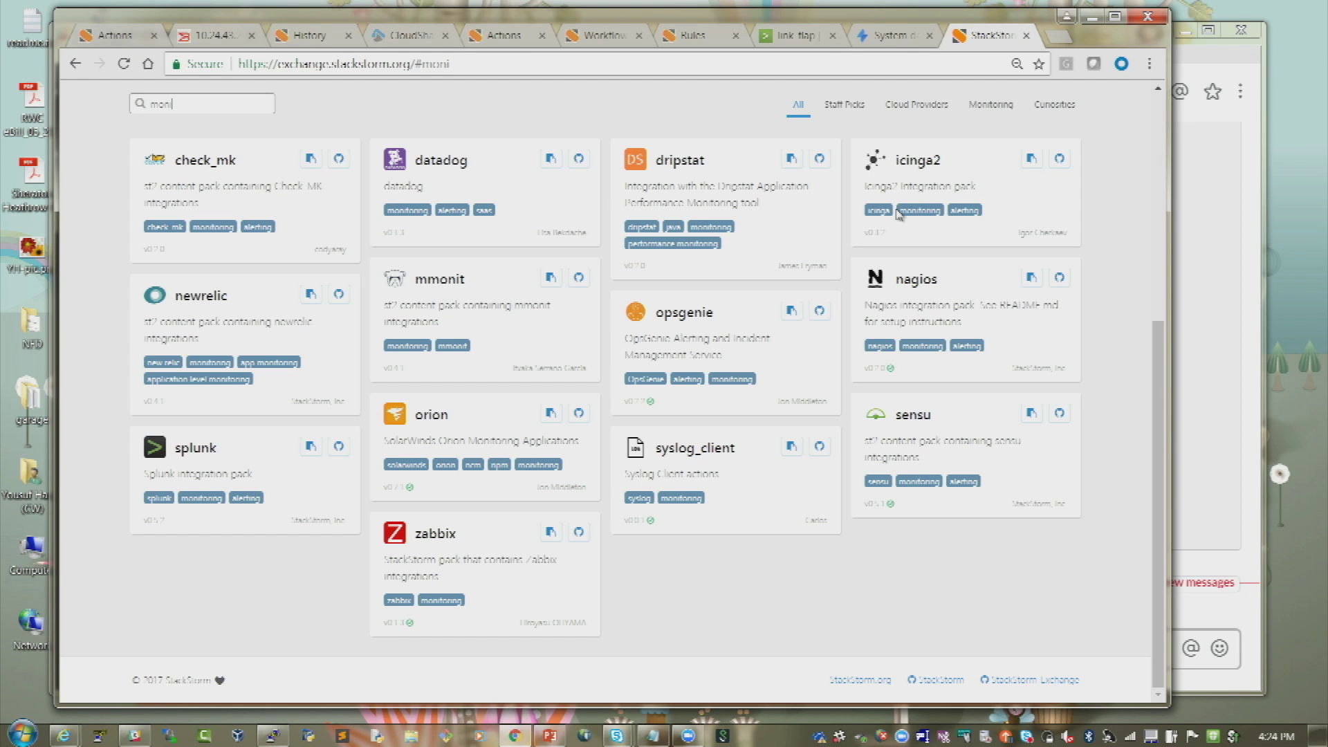
pyautogui.click(873, 69)
pyautogui.rightClick(873, 69)
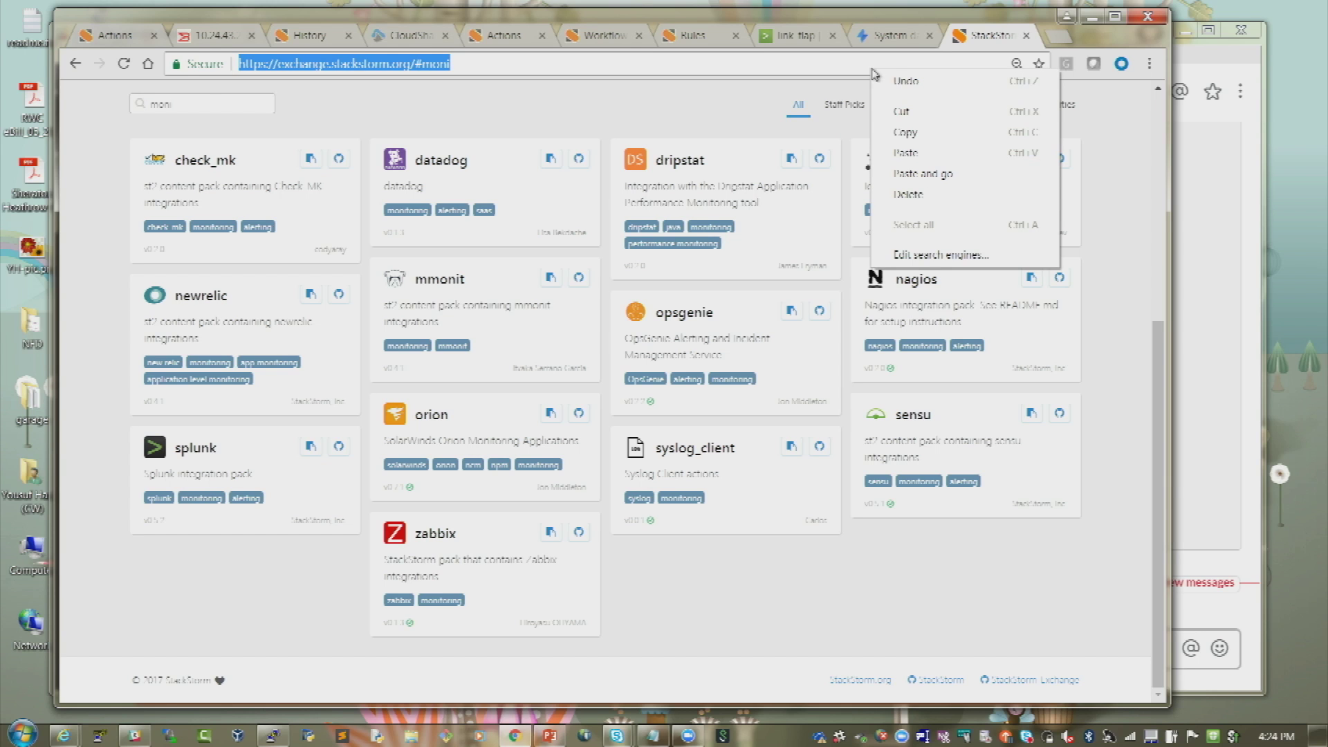
pyautogui.click(923, 175)
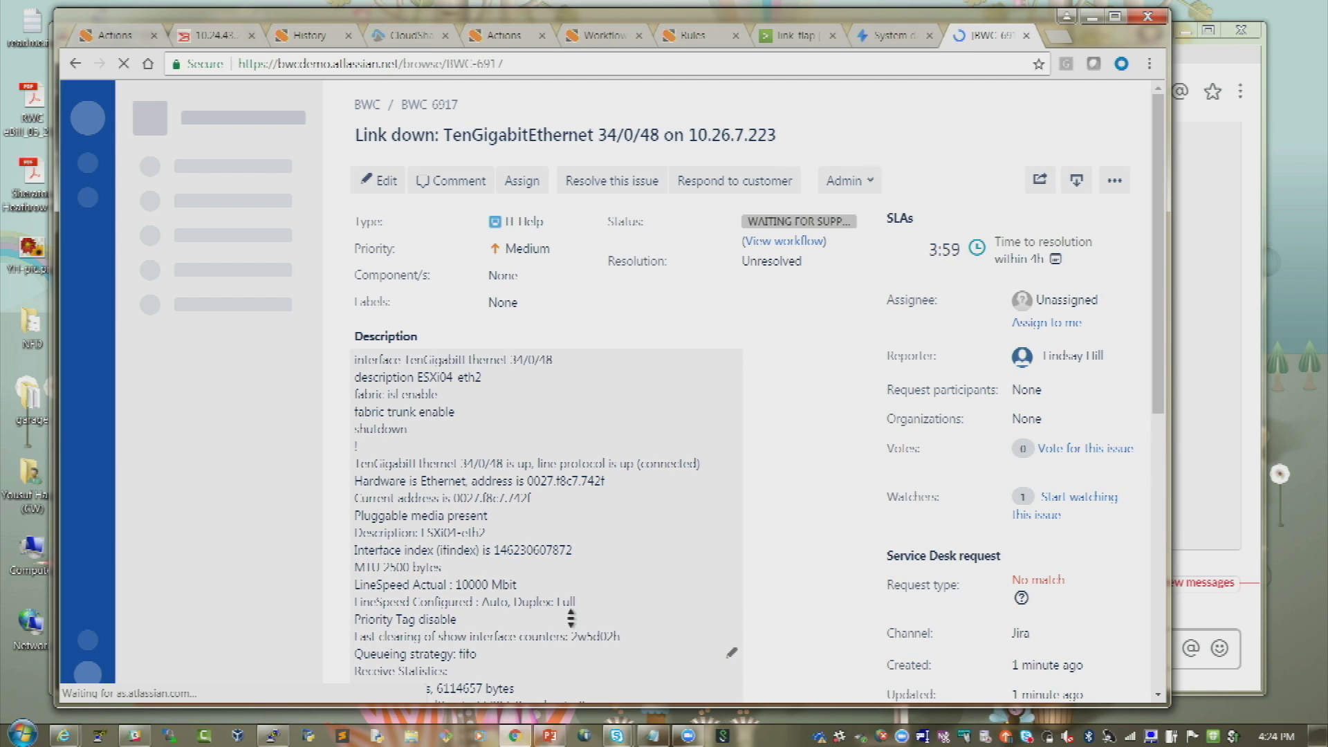
pyautogui.scroll(-8, 568, 613)
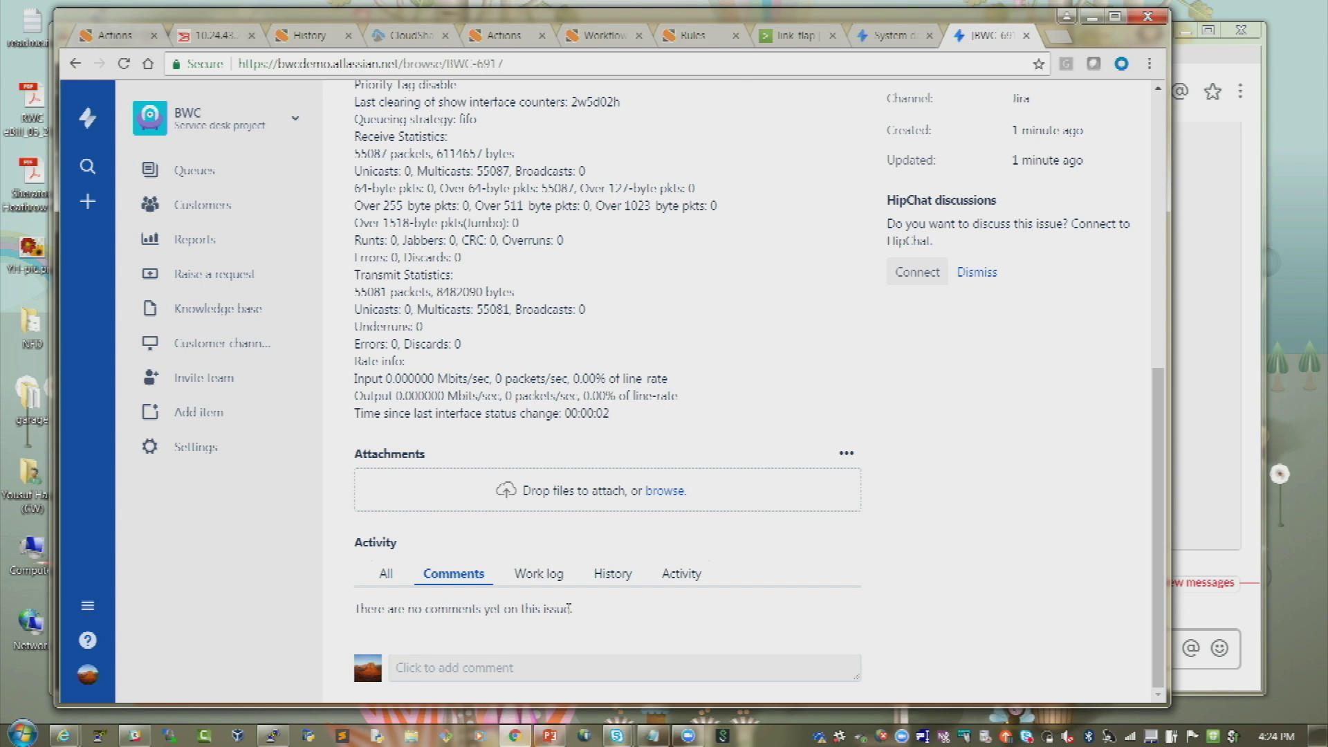
pyautogui.click(604, 38)
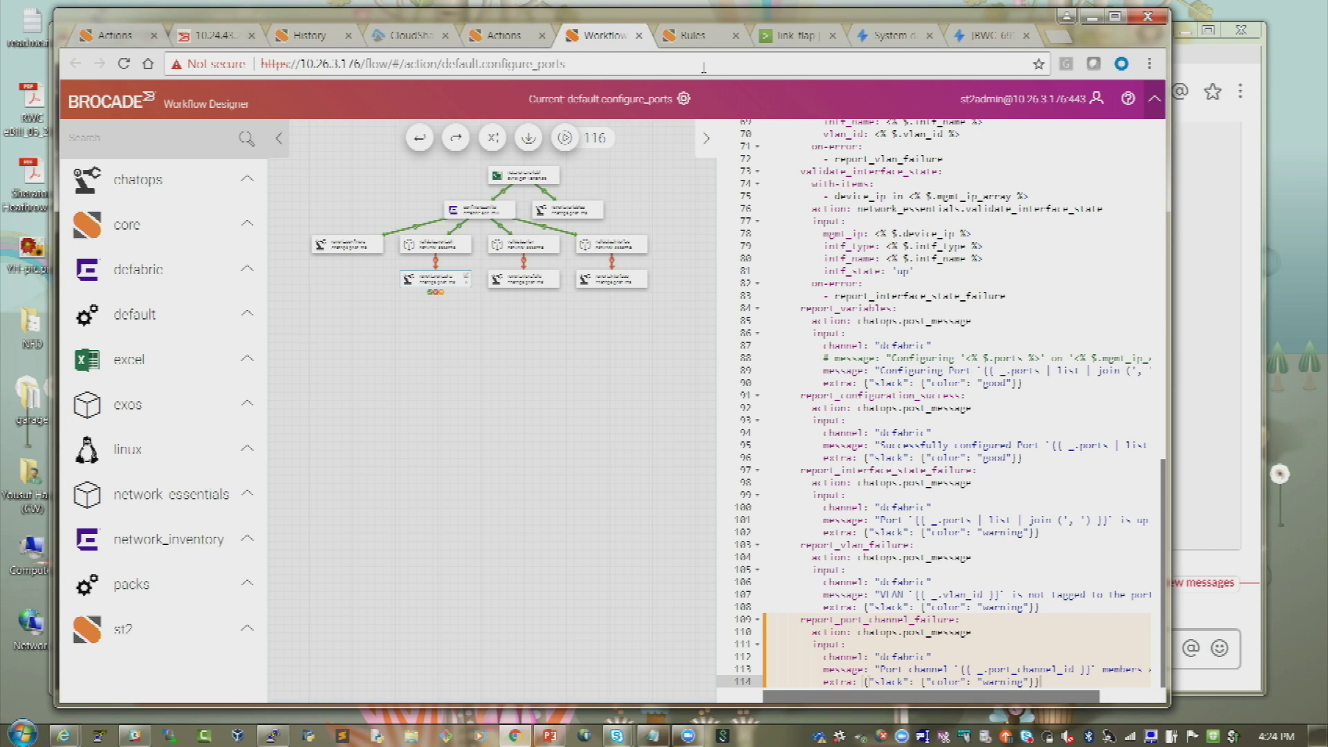
# - Show splunk_link_up_webhook_rule's core.st2.webhook trigger and metro_connect_link_flap_remediation action
pyautogui.click(698, 36)
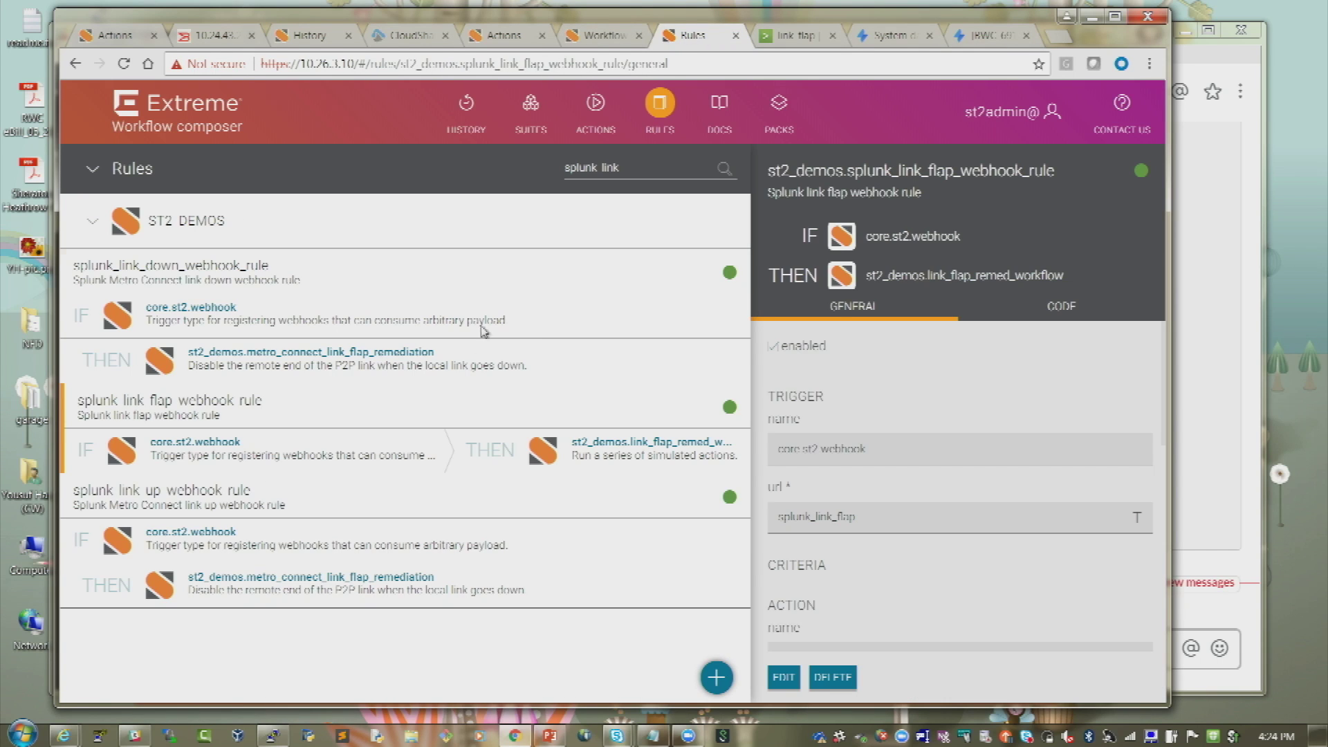
pyautogui.click(352, 505)
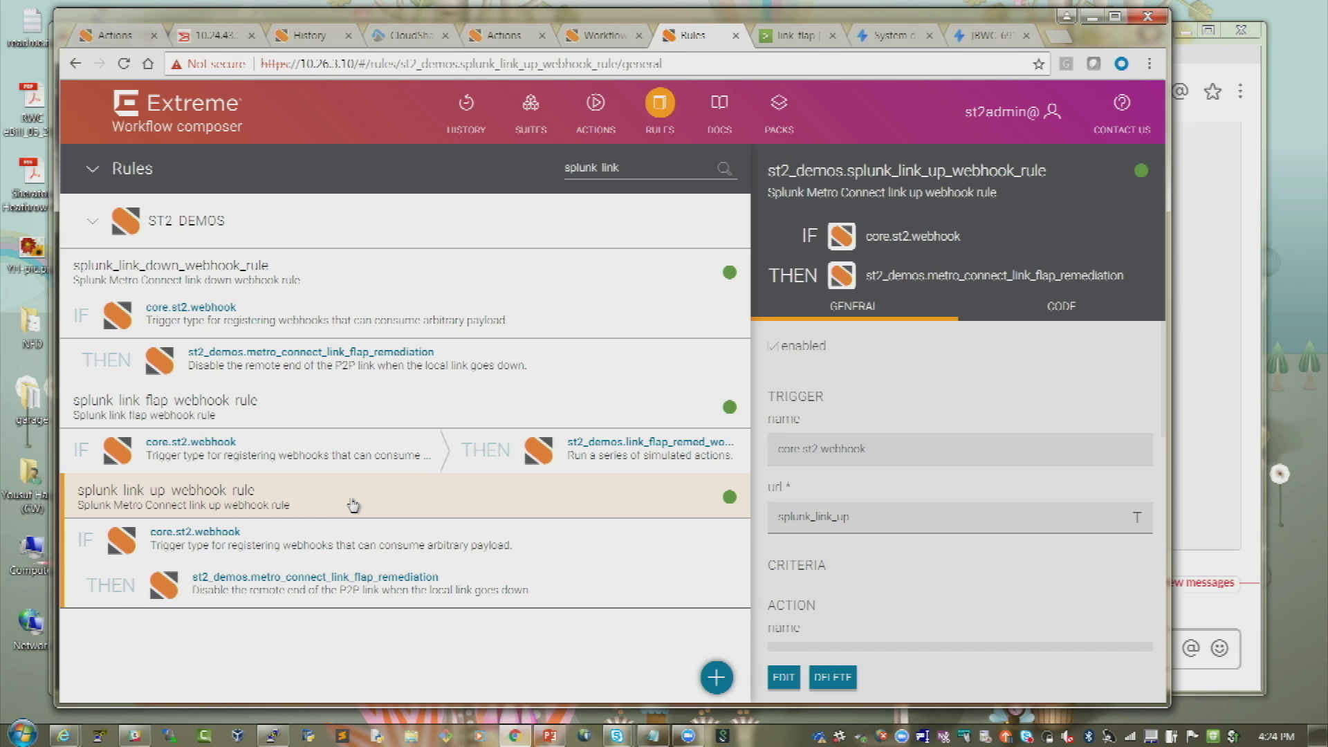
pyautogui.middleClick(1065, 473)
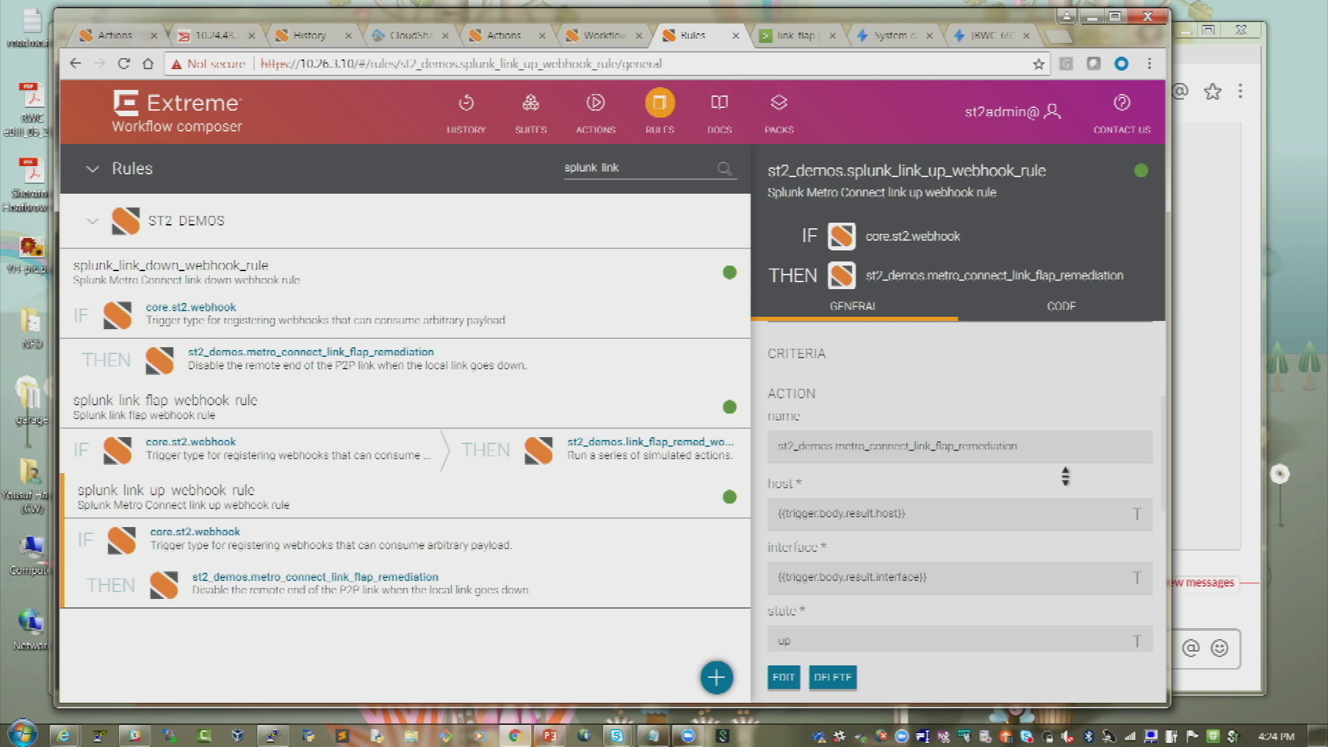
pyautogui.middleClick(1065, 473)
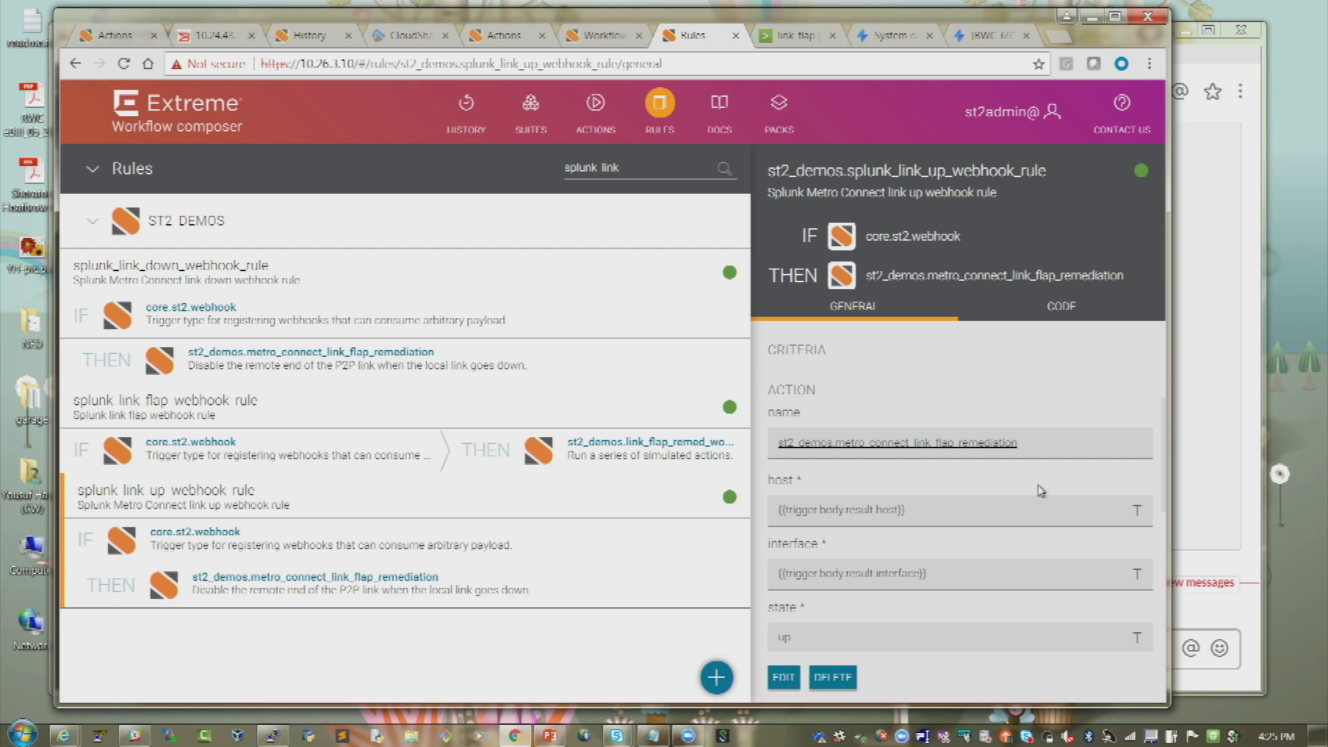
pyautogui.scroll(-3, 1041, 491)
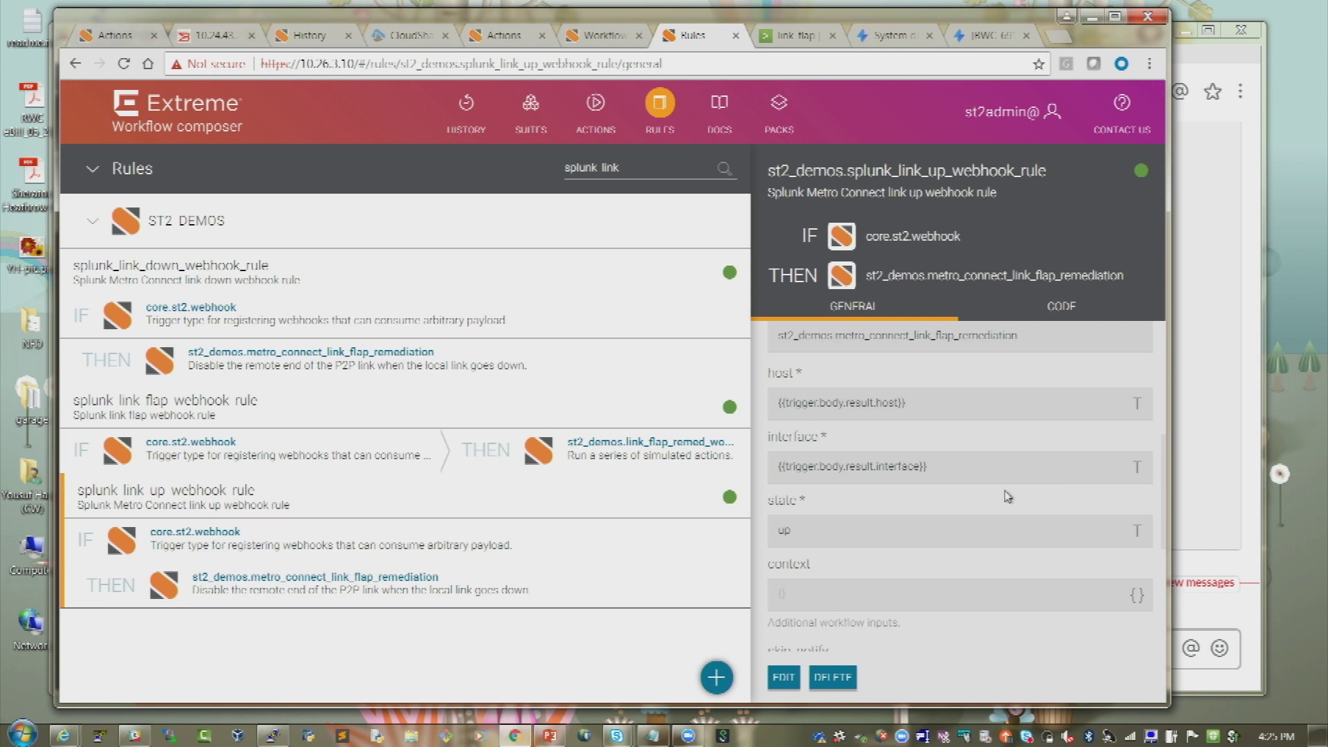
pyautogui.scroll(8, 1007, 496)
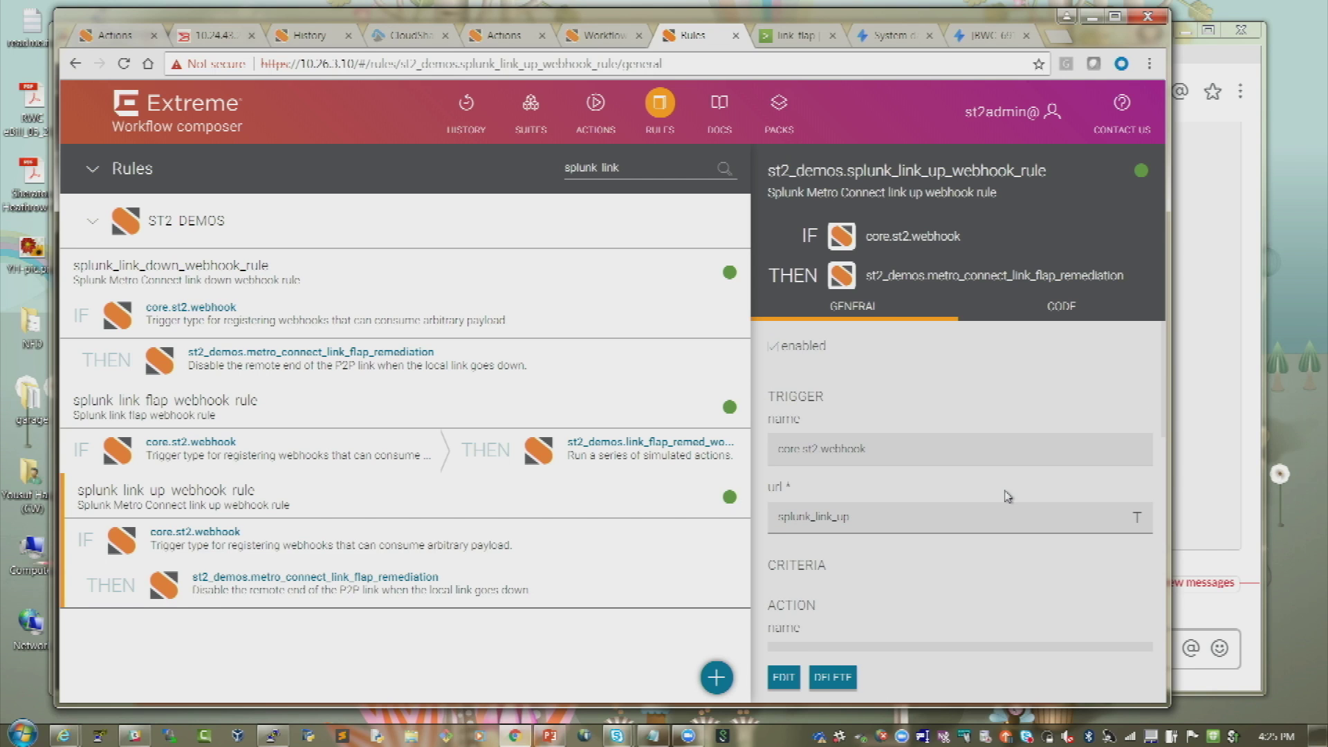